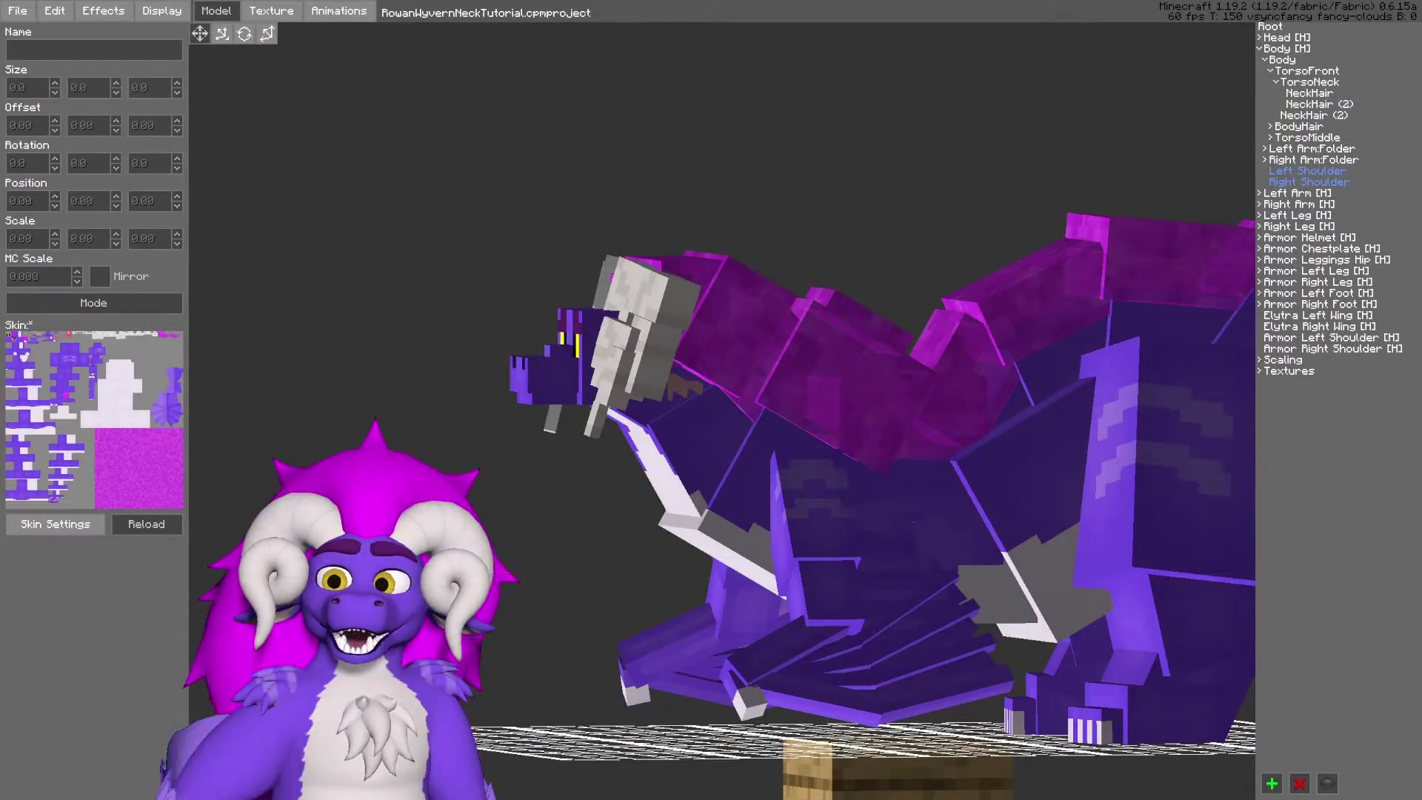
- Select the TorsoNeck cube and examine how it sits in the neck from the side
scroll(521, 511, up, 3)
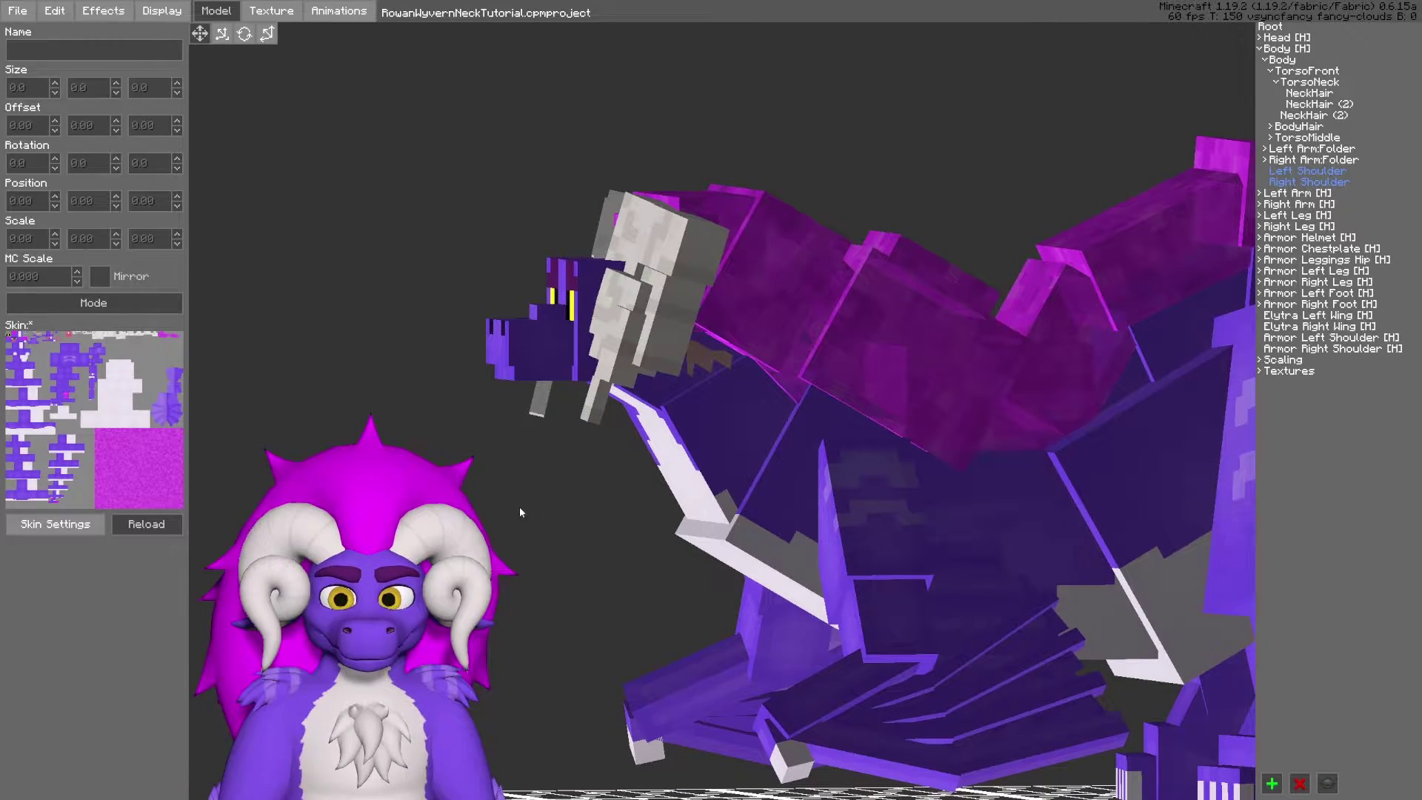
click(685, 471)
middle_drag(629, 486, 588, 492)
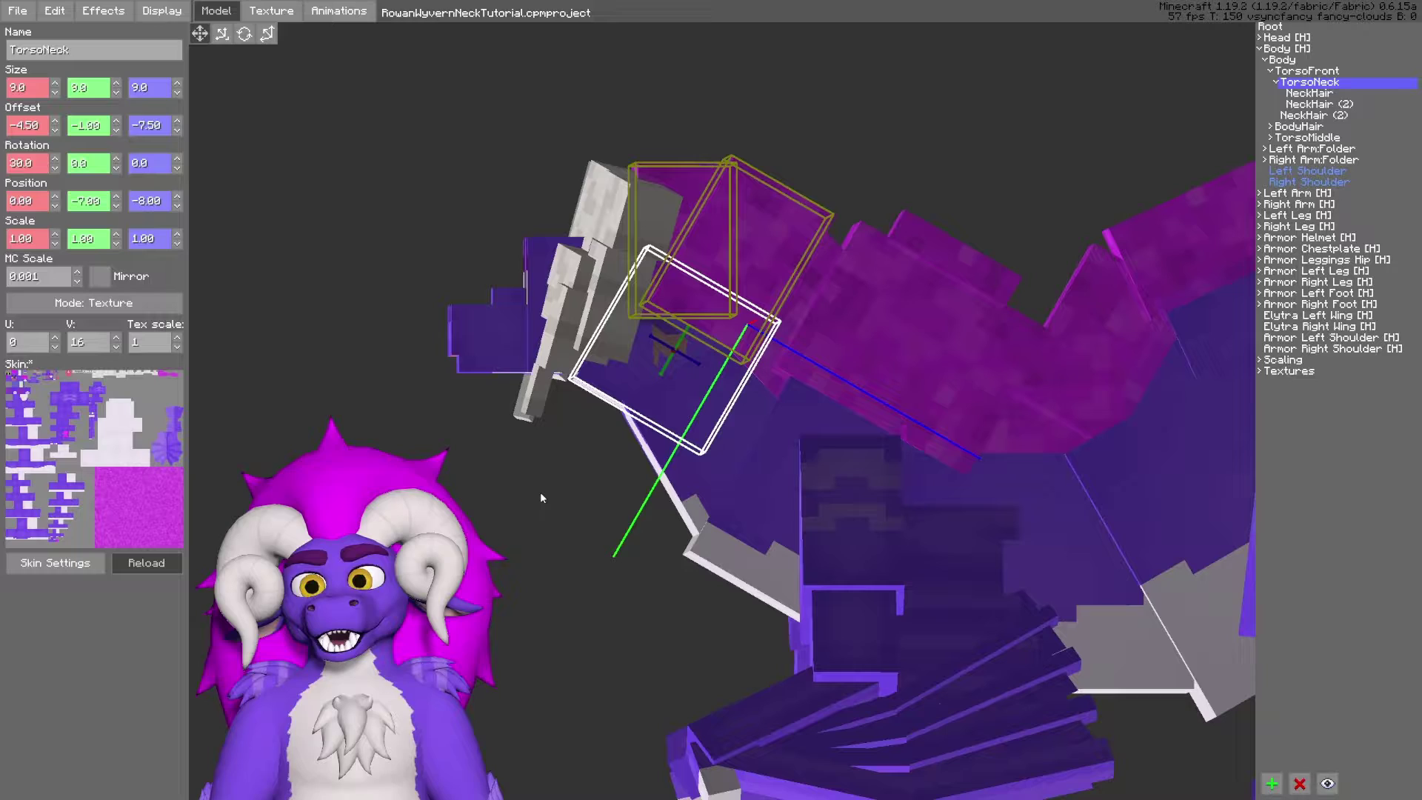
scroll(563, 478, up, 2)
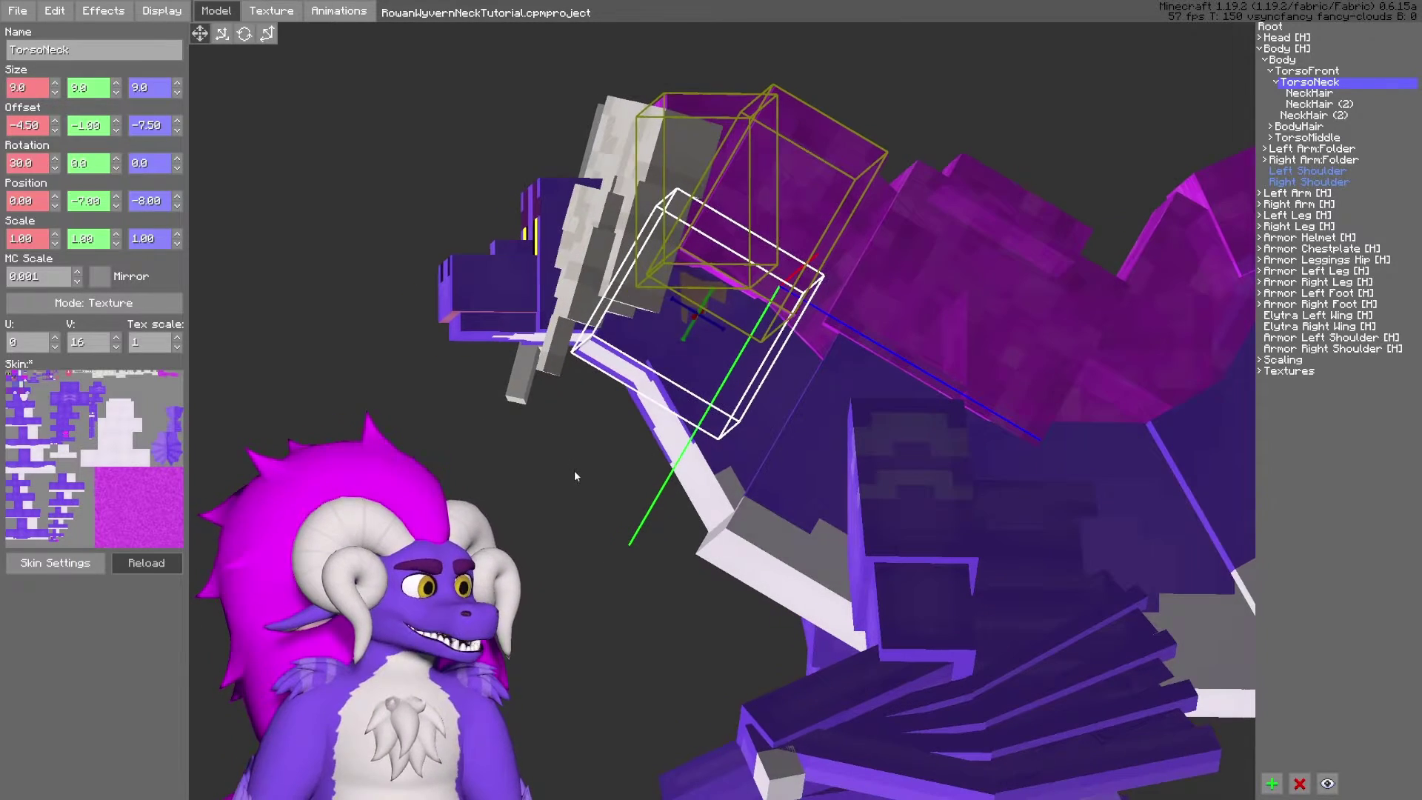
- Try rotating the TorsoFront cube to 30 degrees on the X axis to test how the neck pivots
click(703, 474)
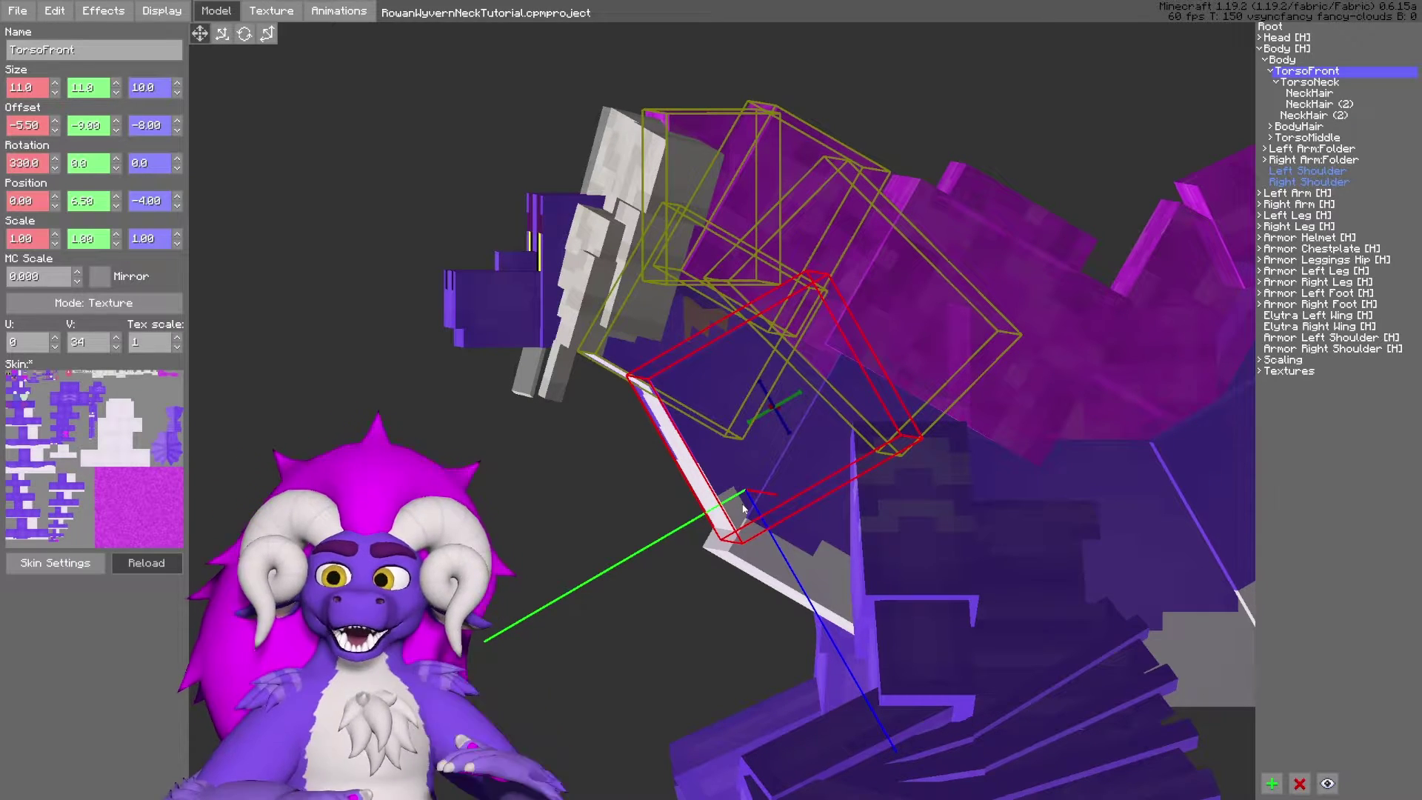
middle_drag(743, 506, 734, 491)
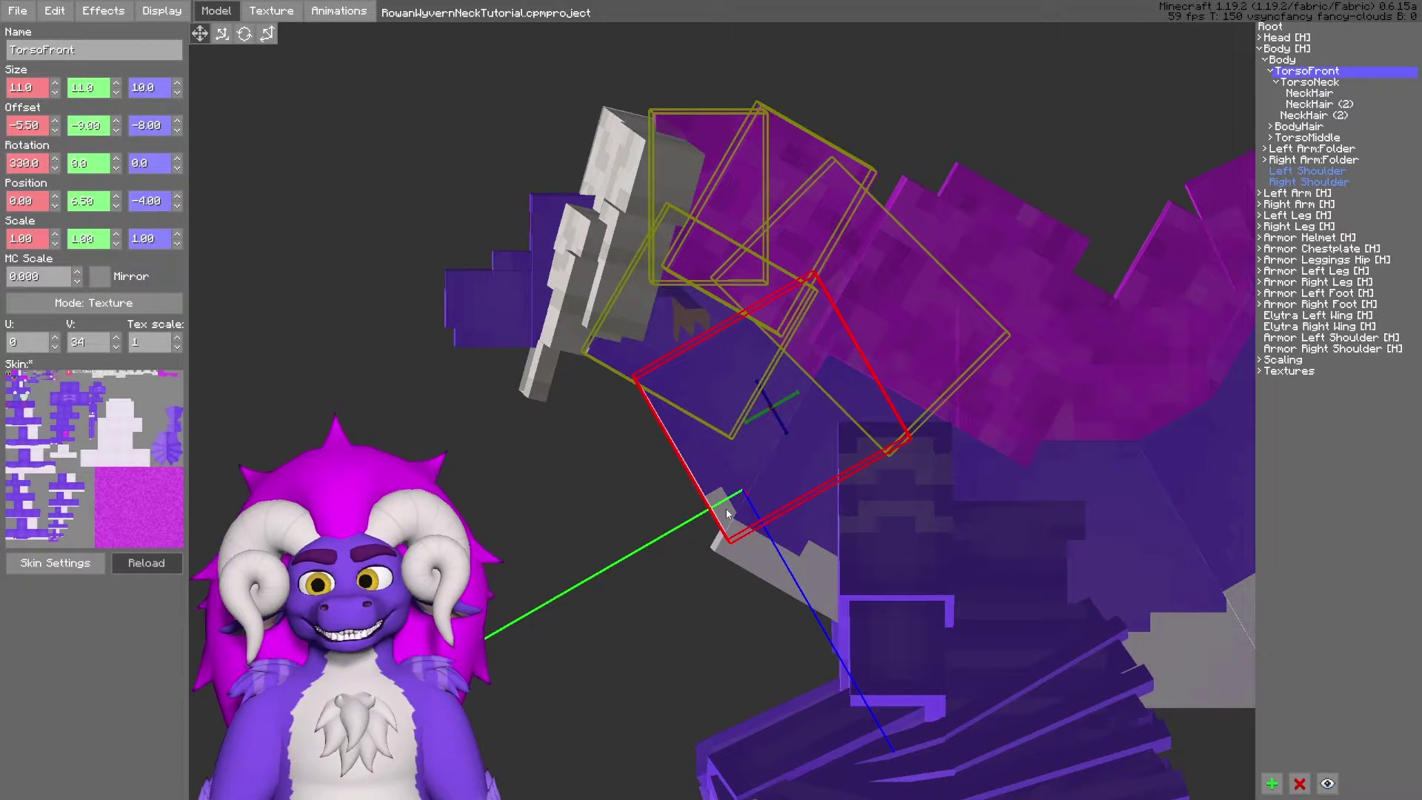
alt+click(54, 169)
alt+click(54, 158)
alt+click(54, 158)
alt+click(54, 158)
alt+click(54, 157)
alt+click(54, 158)
alt+click(54, 158)
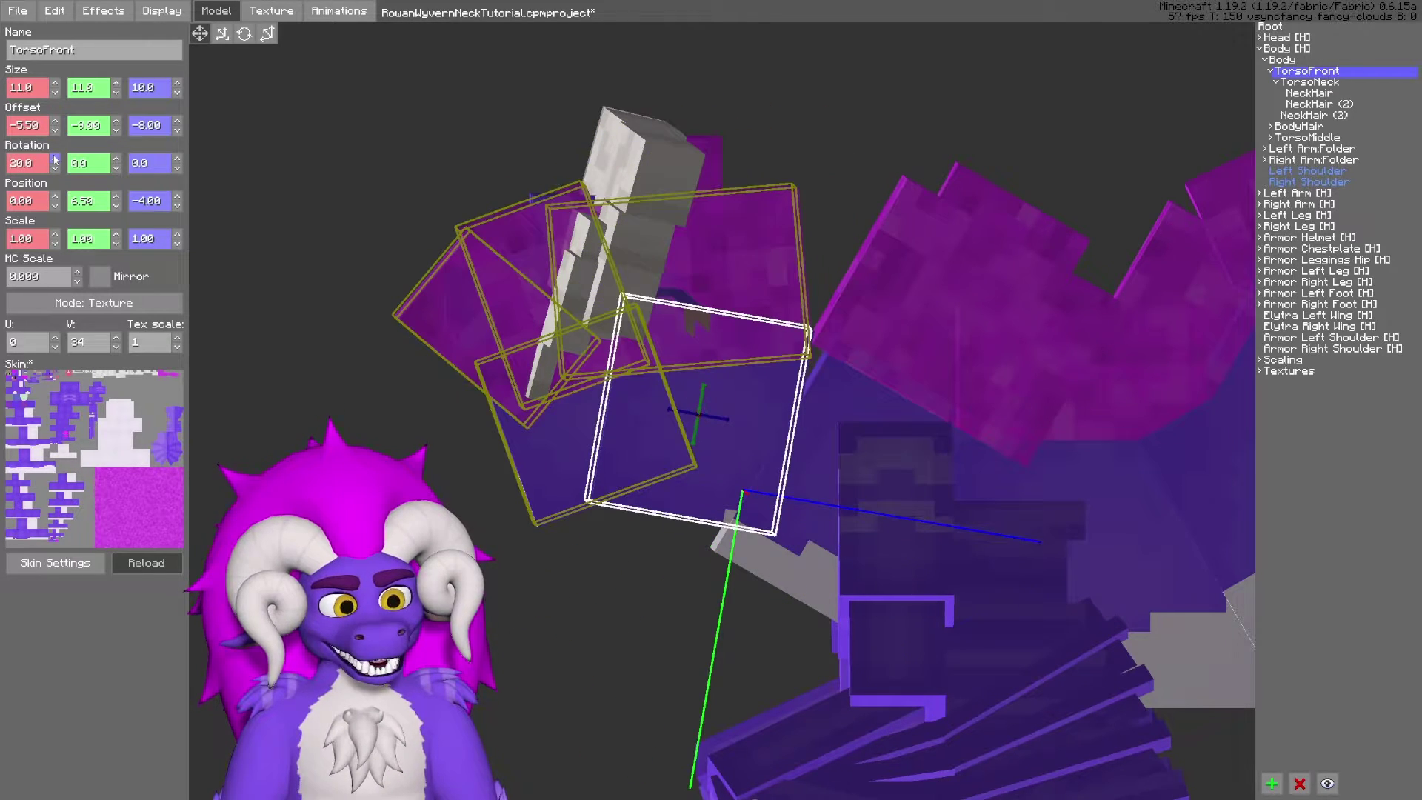
alt+click(54, 158)
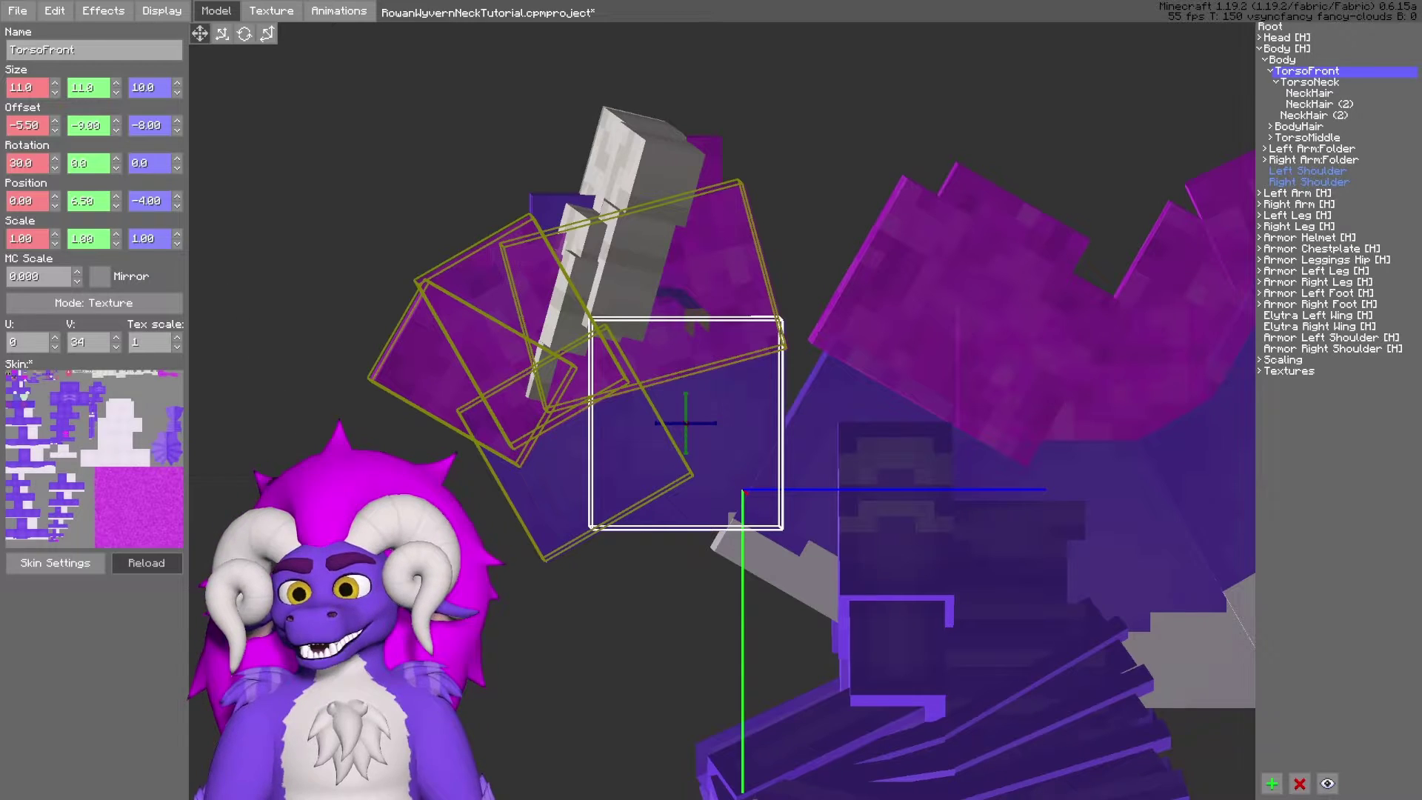
- Undo the test rotation of TorsoFront
key(ctrl+z)
key(ctrl+z)
key(ctrl+z)
key(ctrl+z)
key(ctrl+z)
key(ctrl+z)
- Select the TorsoNeck cube and inspect the neck from the front and the side
click(628, 360)
shift+middle_drag(628, 360, 598, 398)
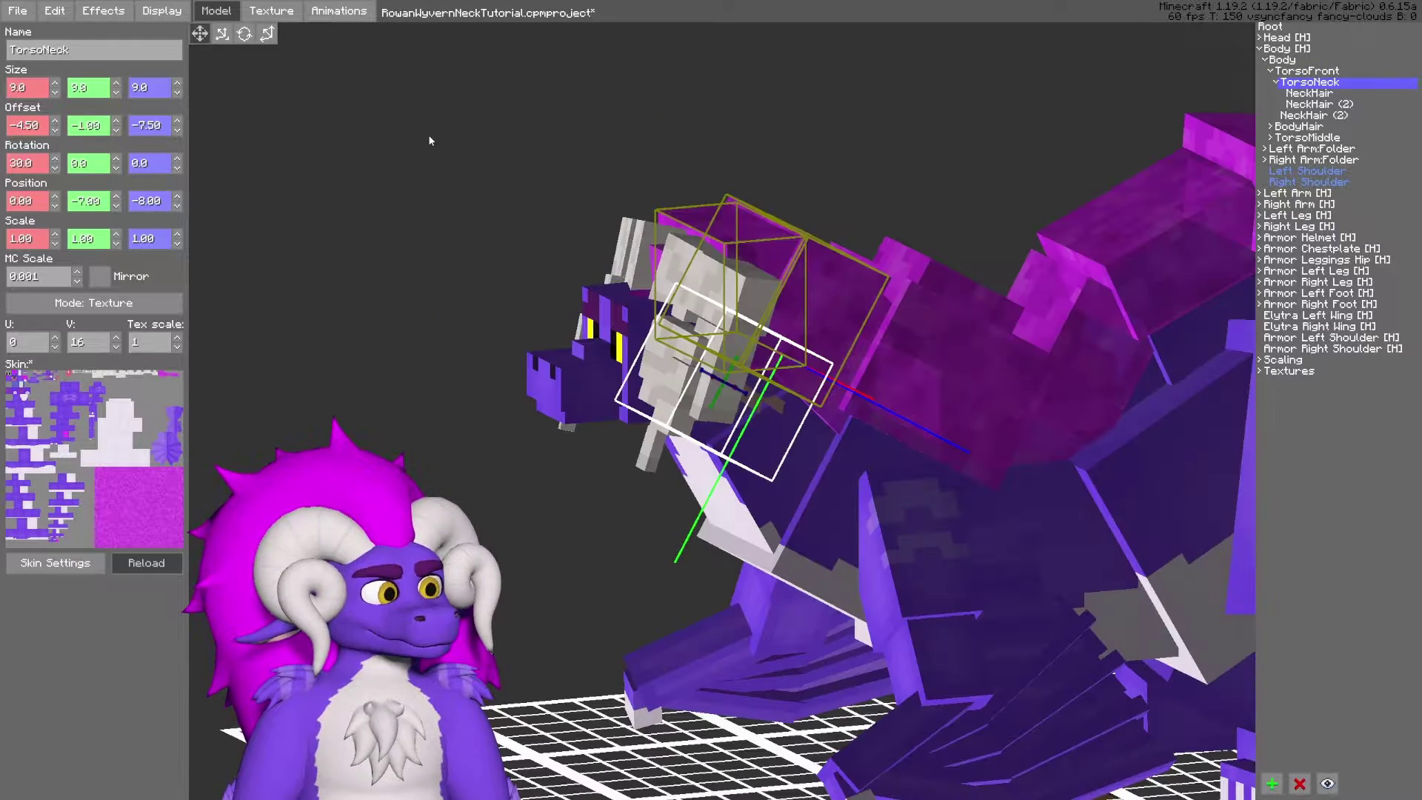
shift+middle_drag(432, 140, 497, 143)
middle_drag(1044, 216, 1038, 216)
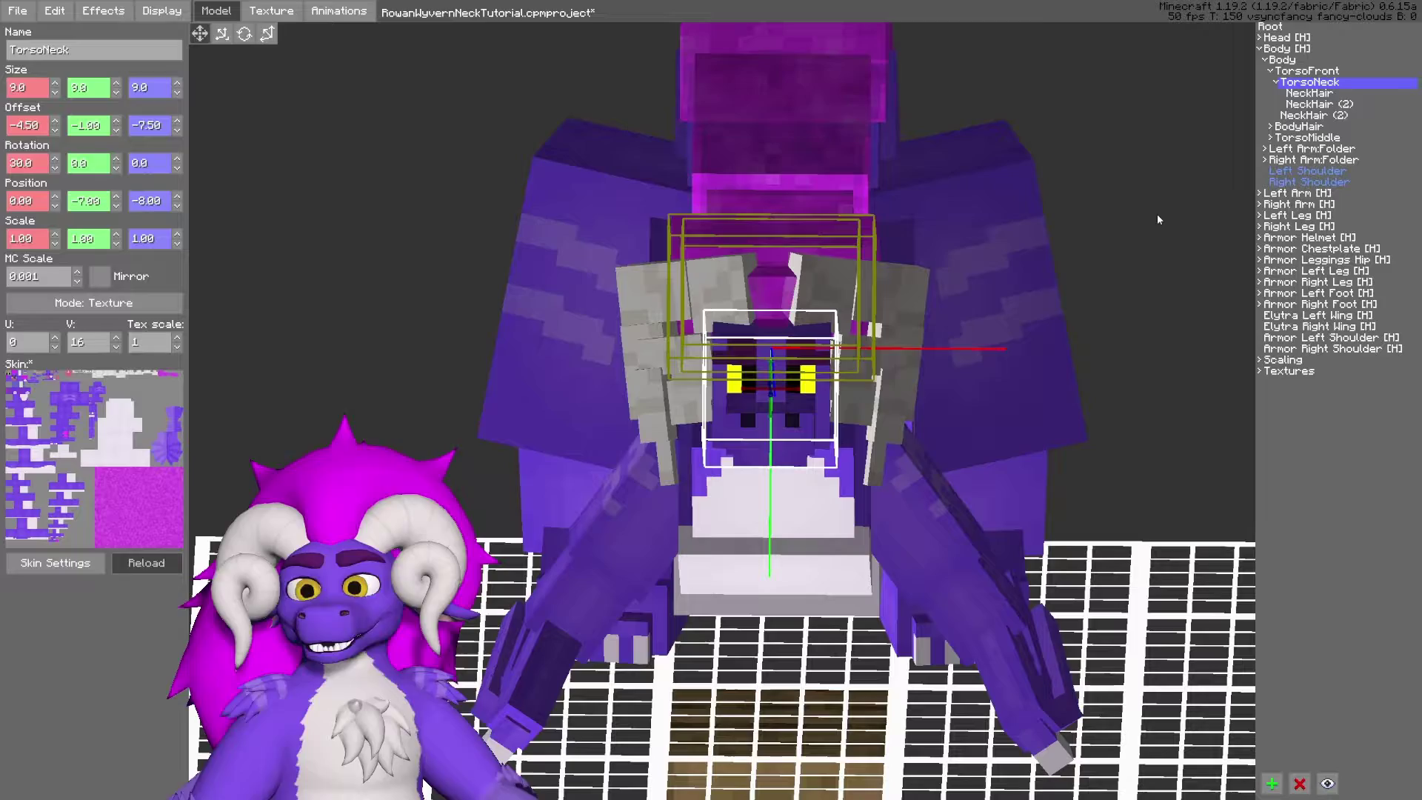
middle_drag(1157, 215, 708, 387)
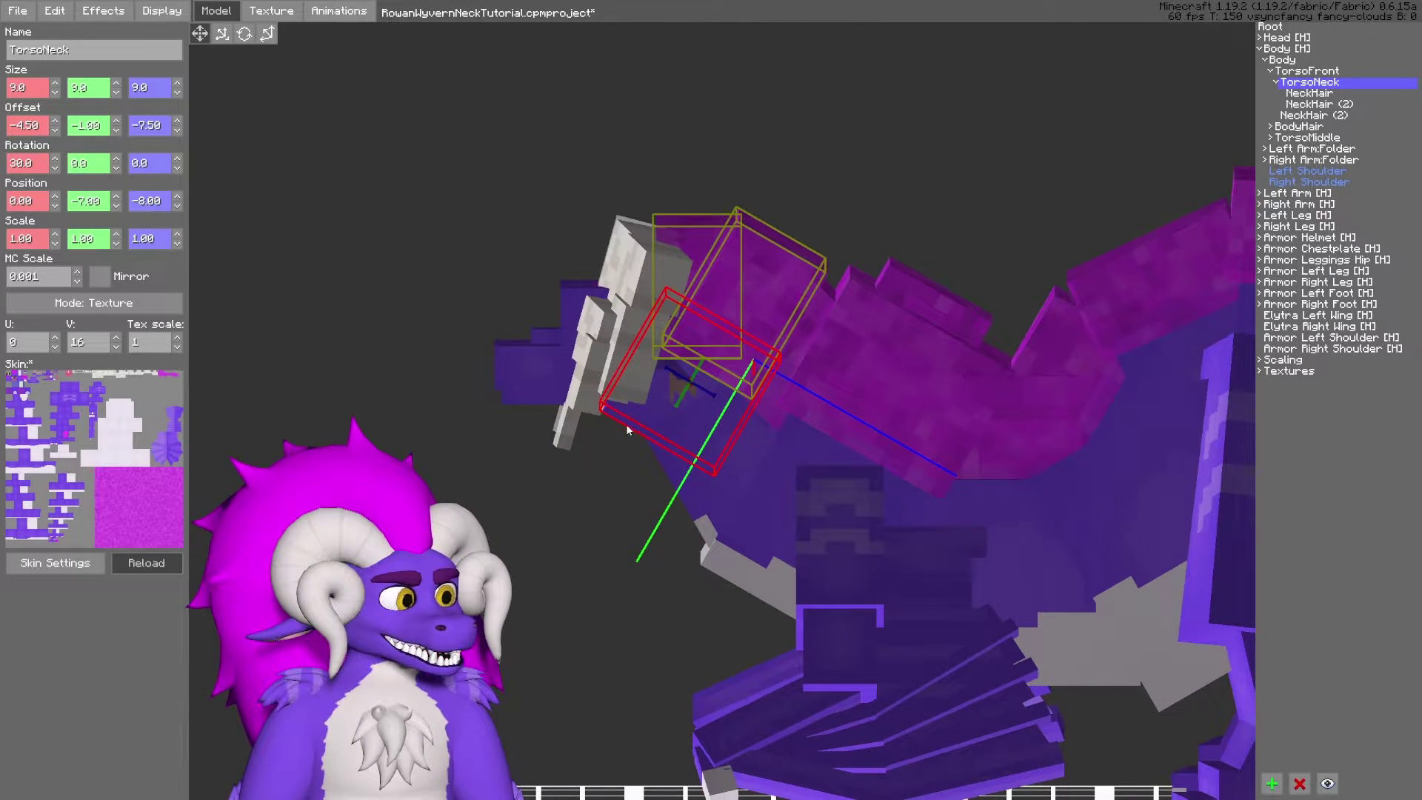
middle_drag(627, 428, 635, 429)
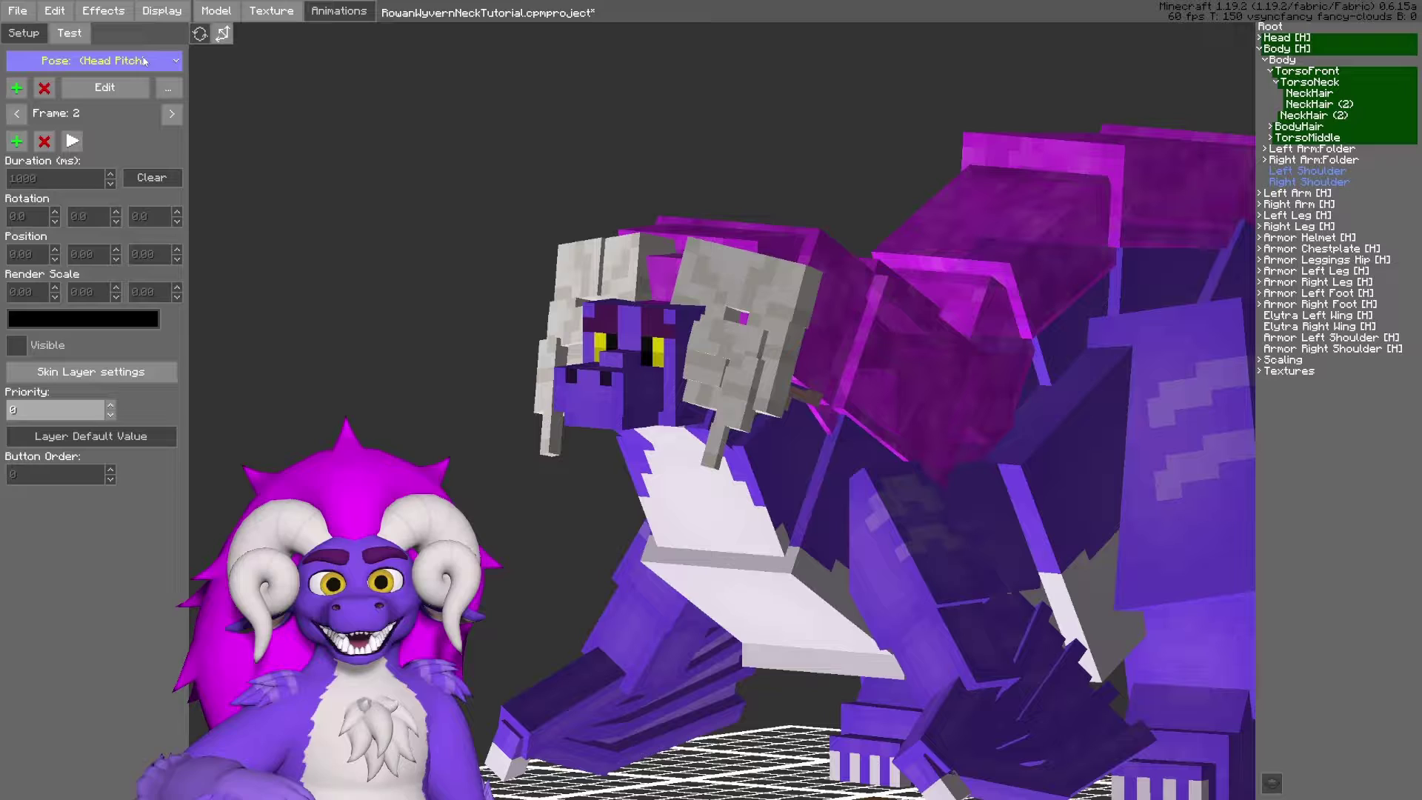
- Inspect the TorsoFront and TorsoNeck cubes in frame 1 of the Head Pitch pose
scroll(360, 150, down, 2)
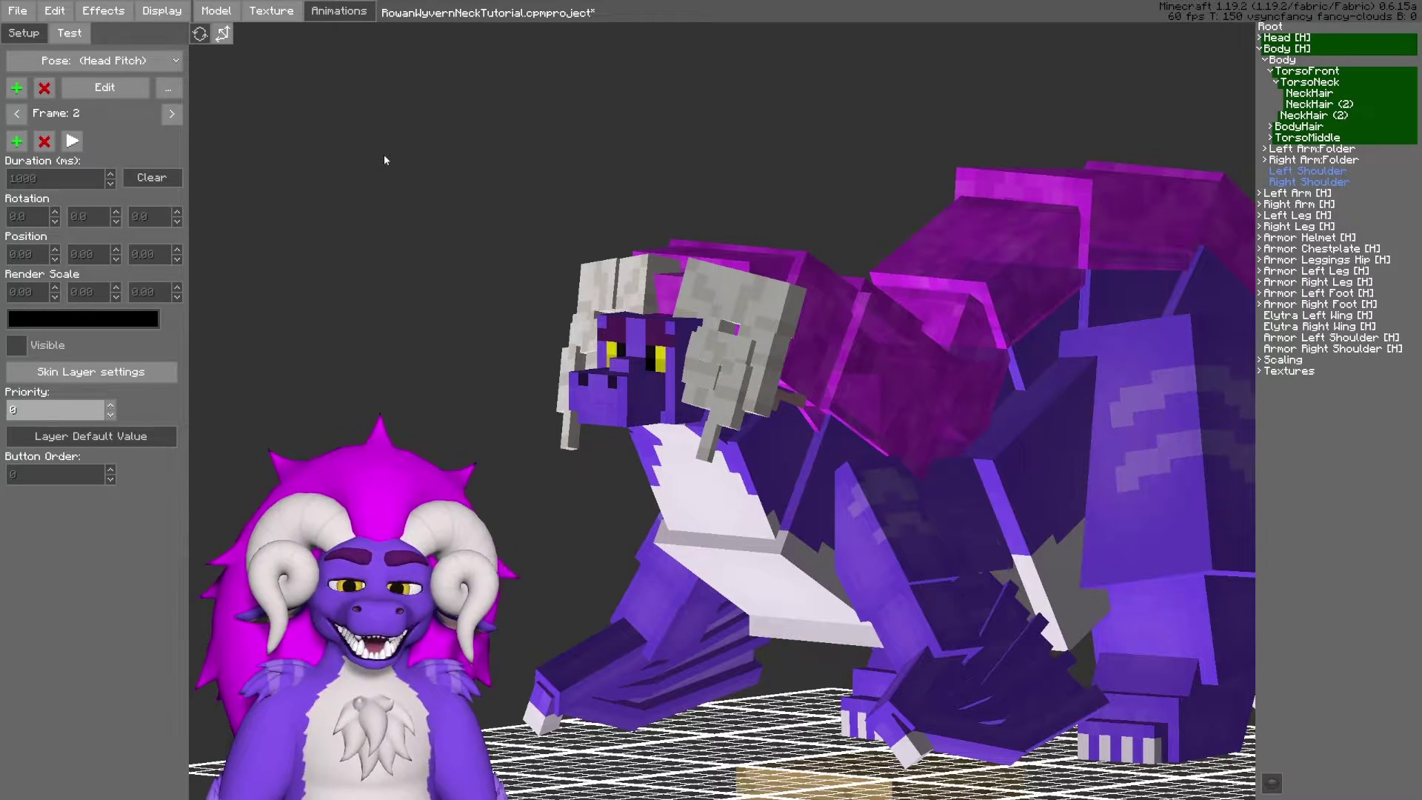
middle_drag(384, 156, 325, 163)
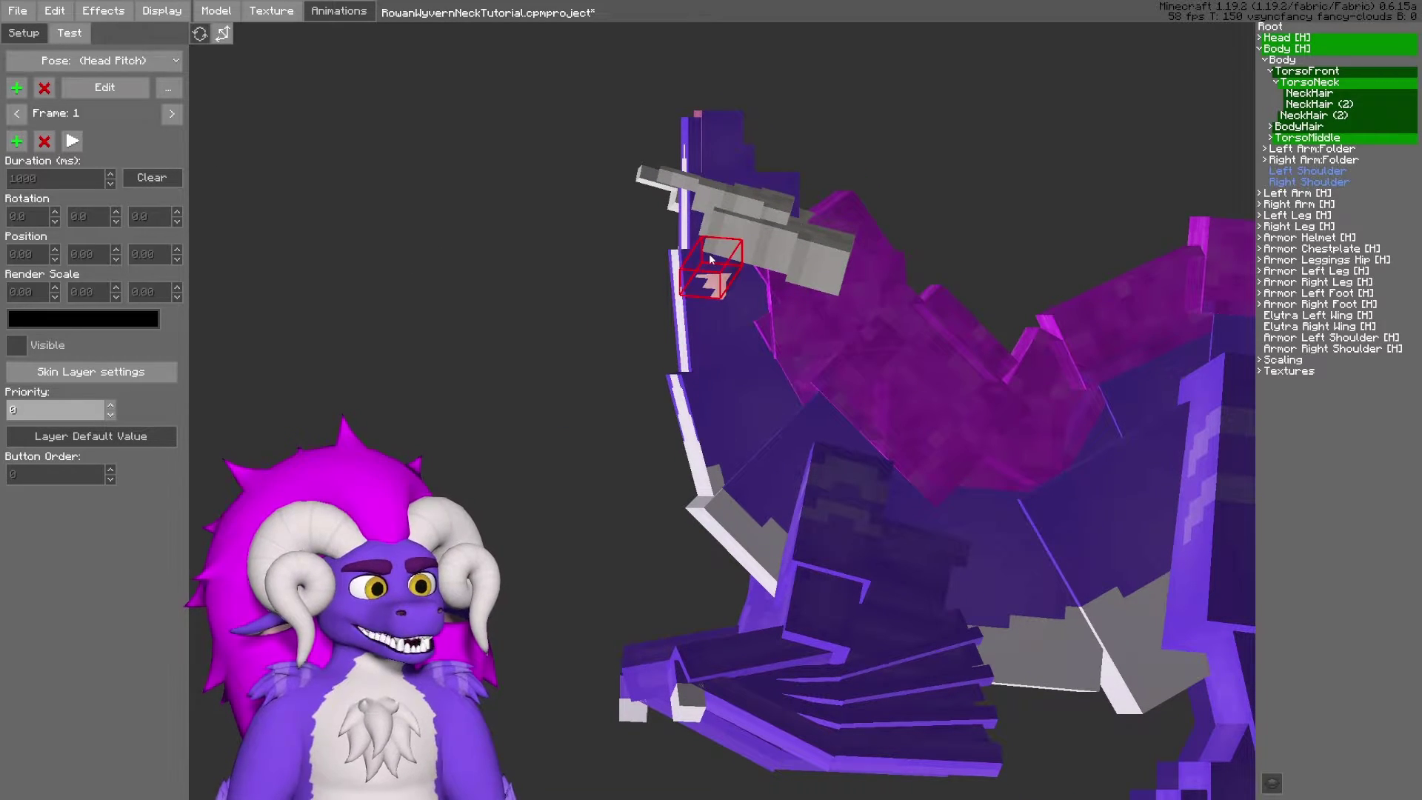
click(737, 446)
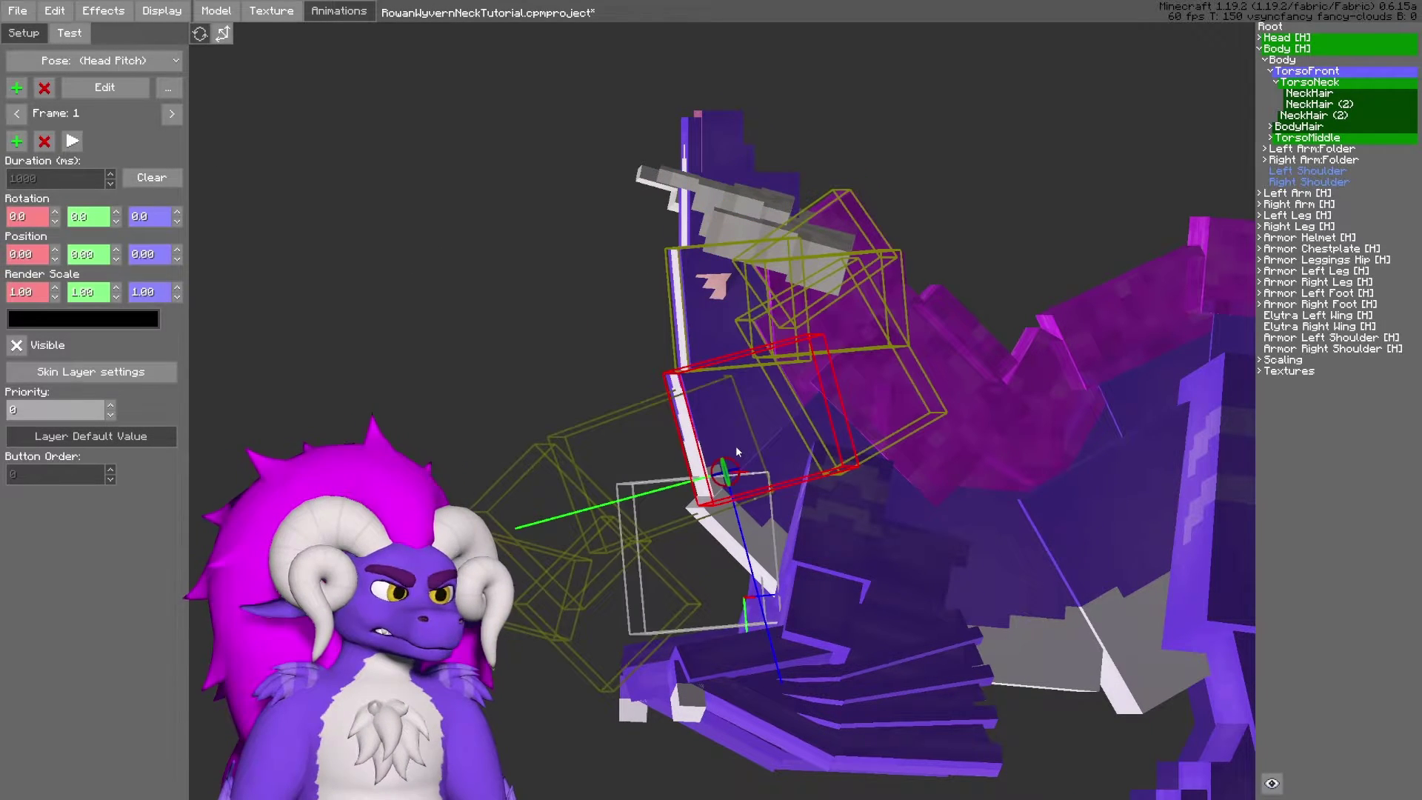
click(714, 411)
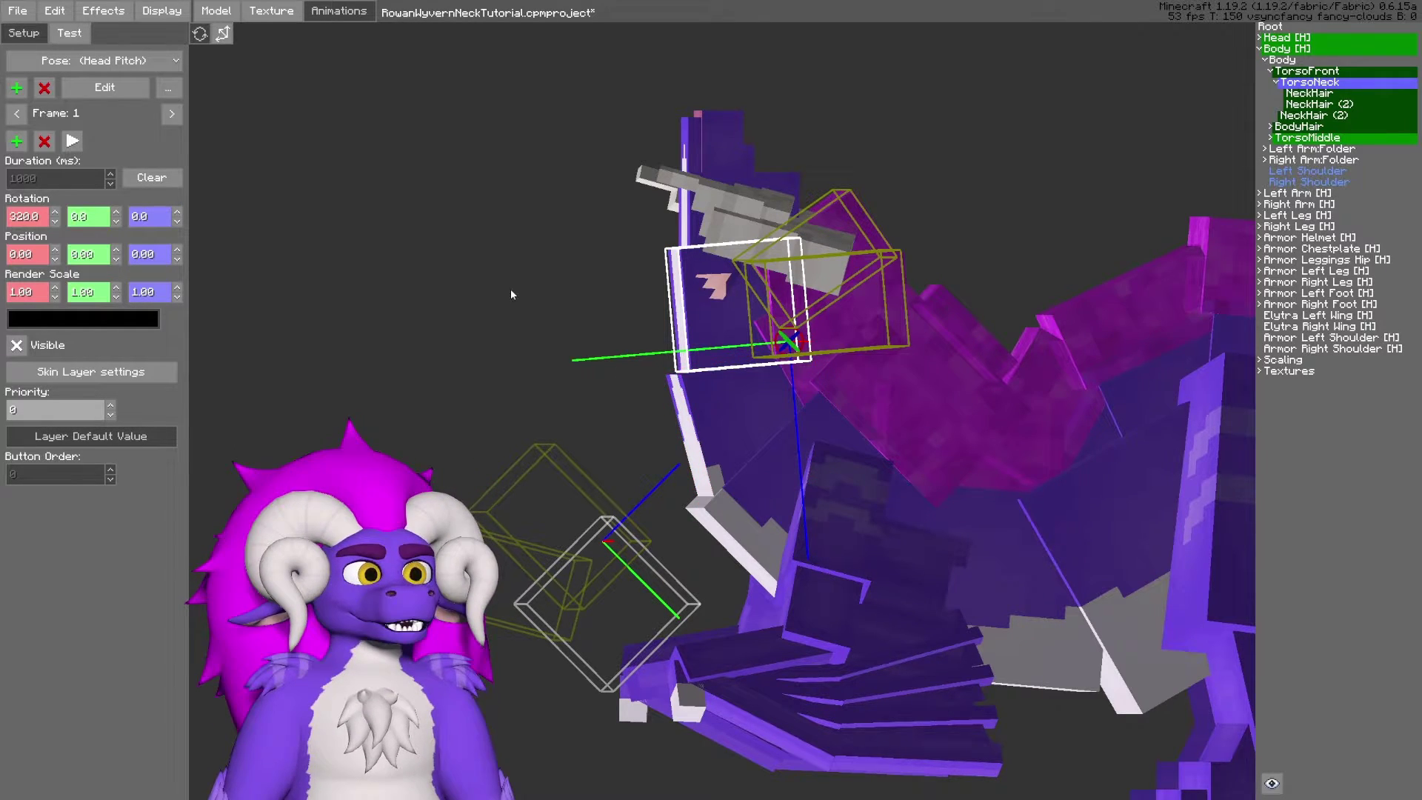
shift+middle_drag(511, 291, 519, 301)
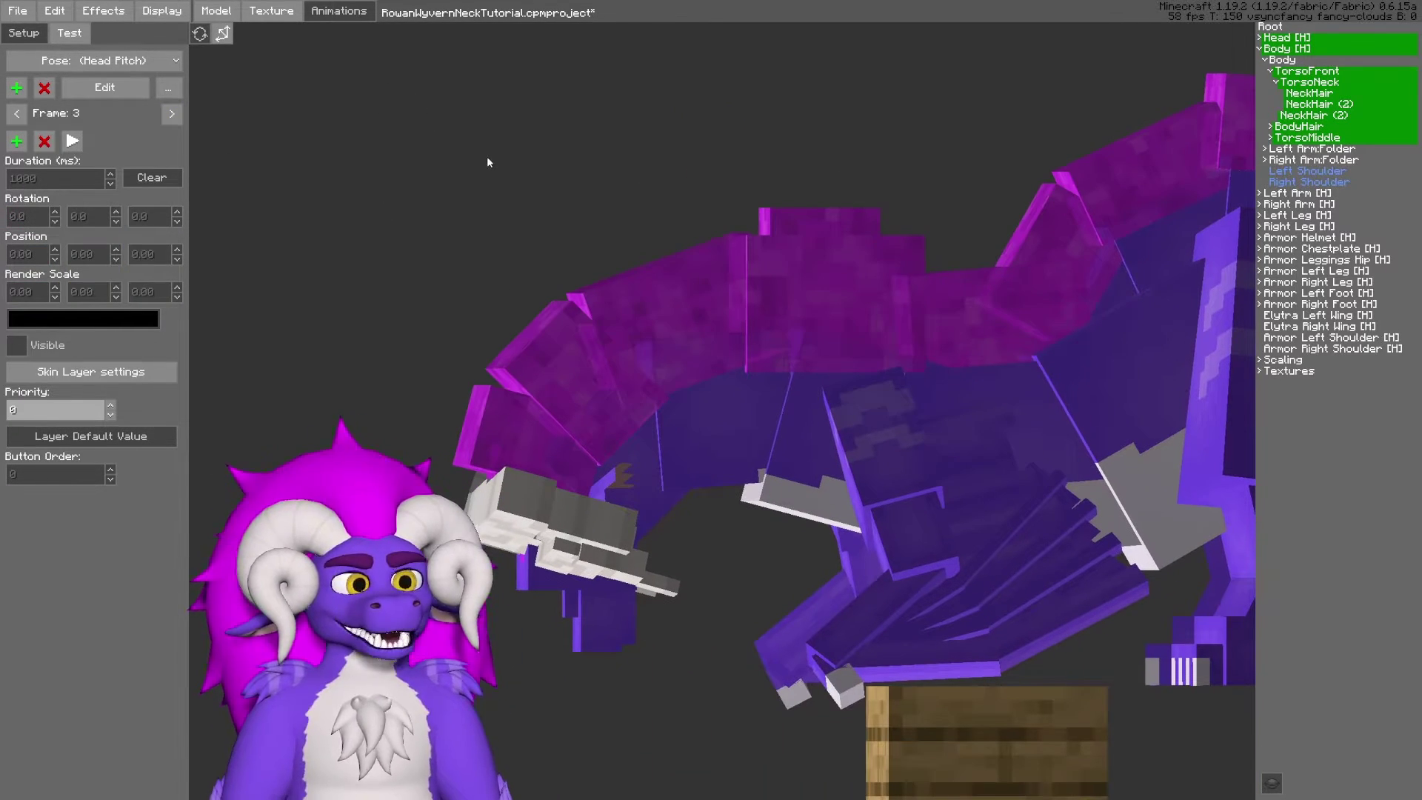
- Select the Head part in frame 3 of the Head Pitch pose and examine its placement from the side
scroll(501, 143, up, 2)
middle_drag(506, 144, 506, 175)
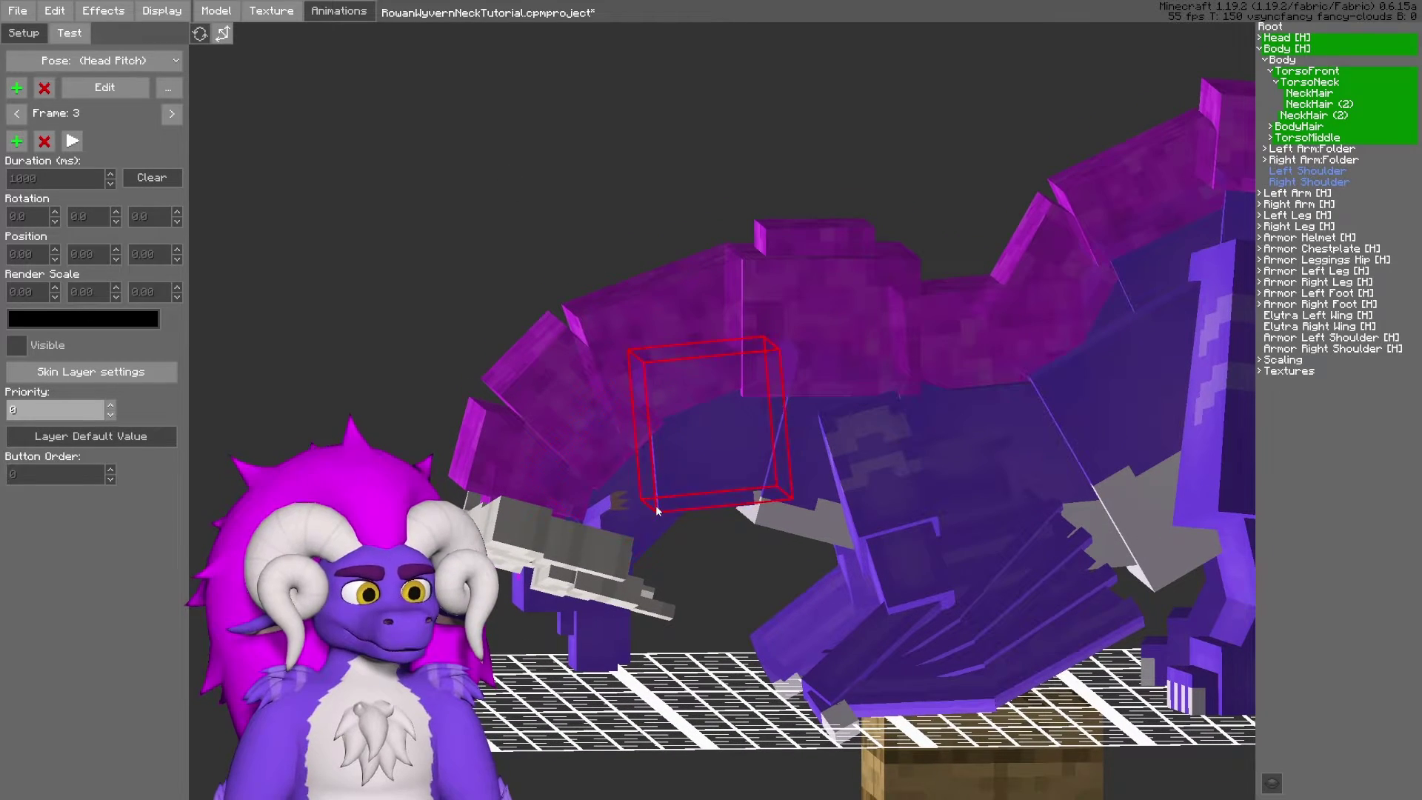
click(1276, 37)
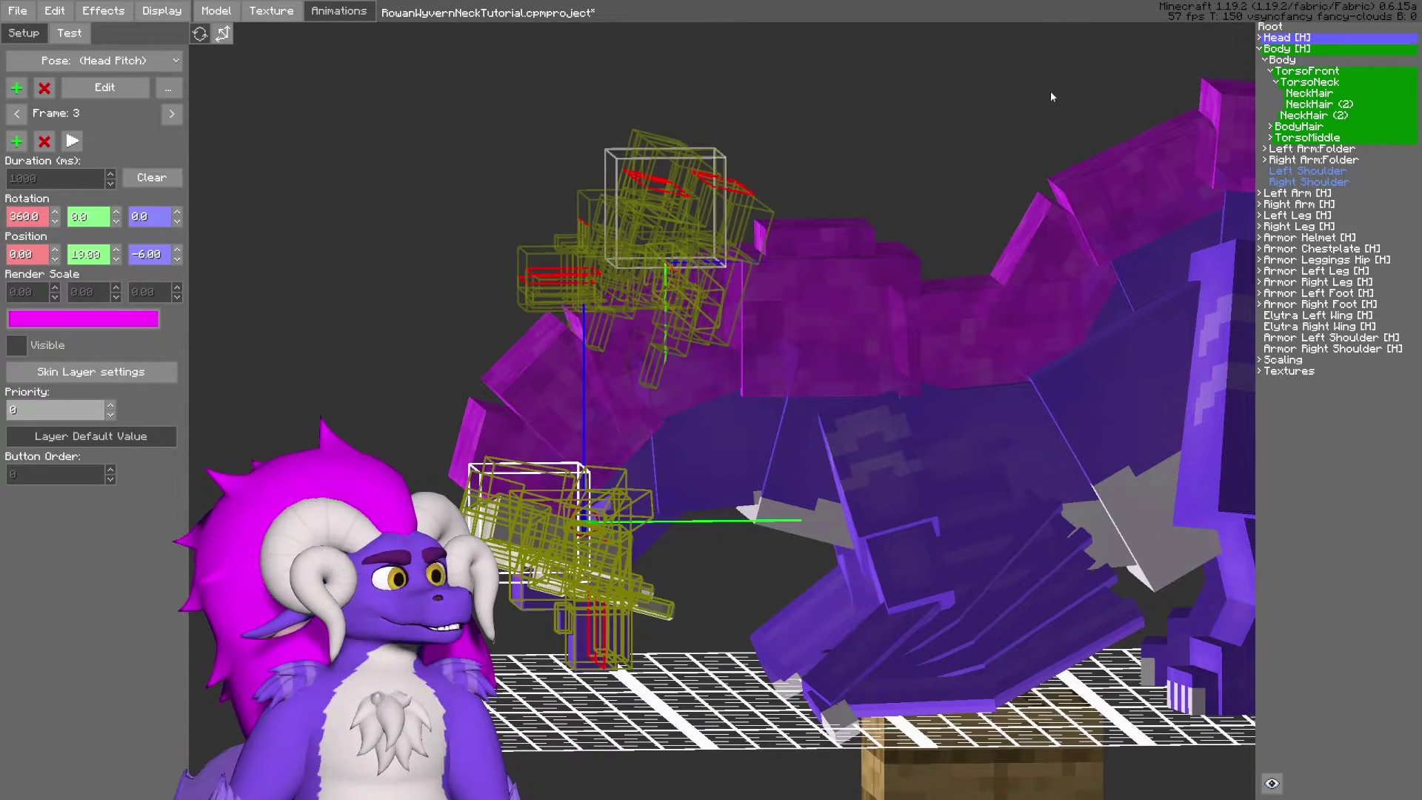
middle_drag(483, 182, 504, 183)
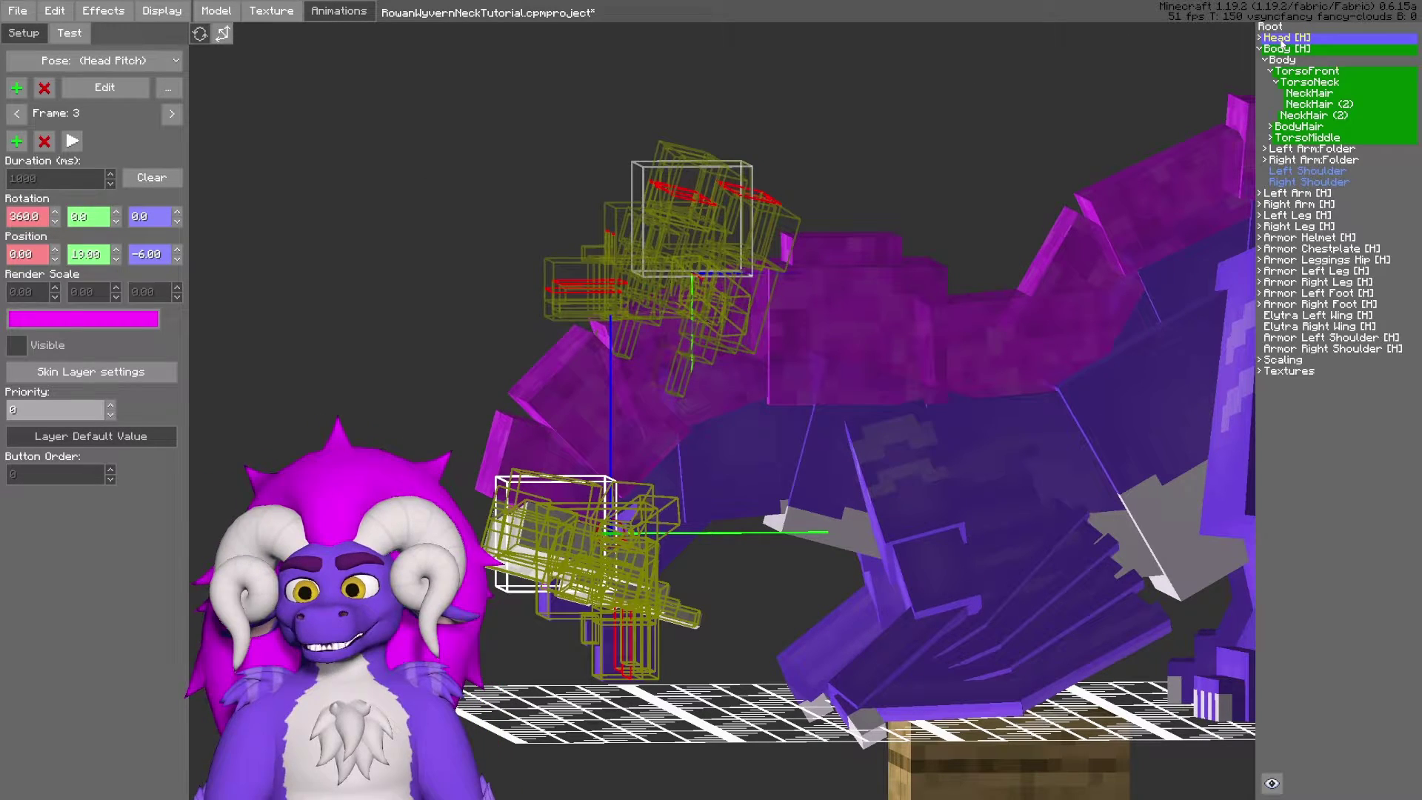
middle_drag(326, 163, 308, 166)
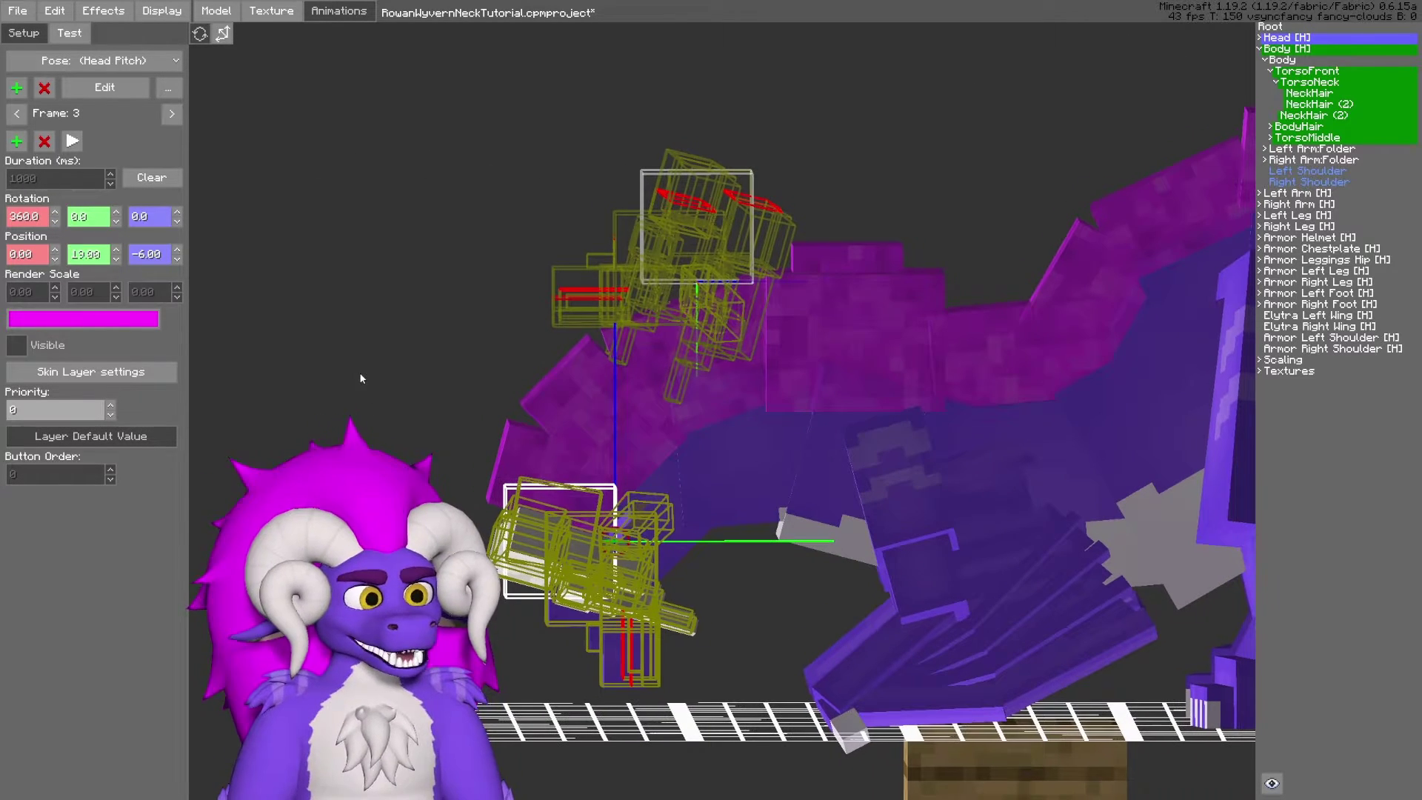
shift+middle_drag(557, 461, 563, 470)
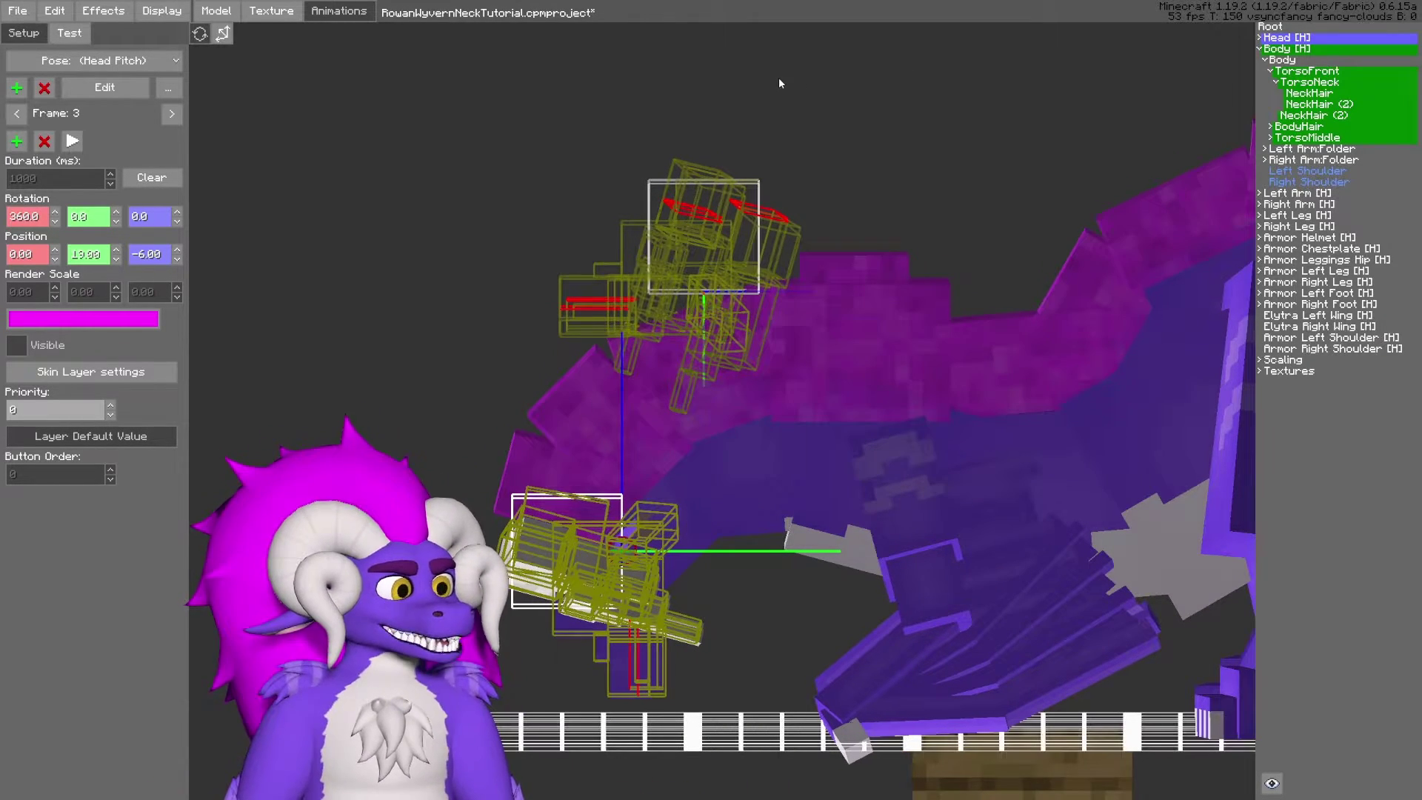
middle_drag(779, 77, 789, 78)
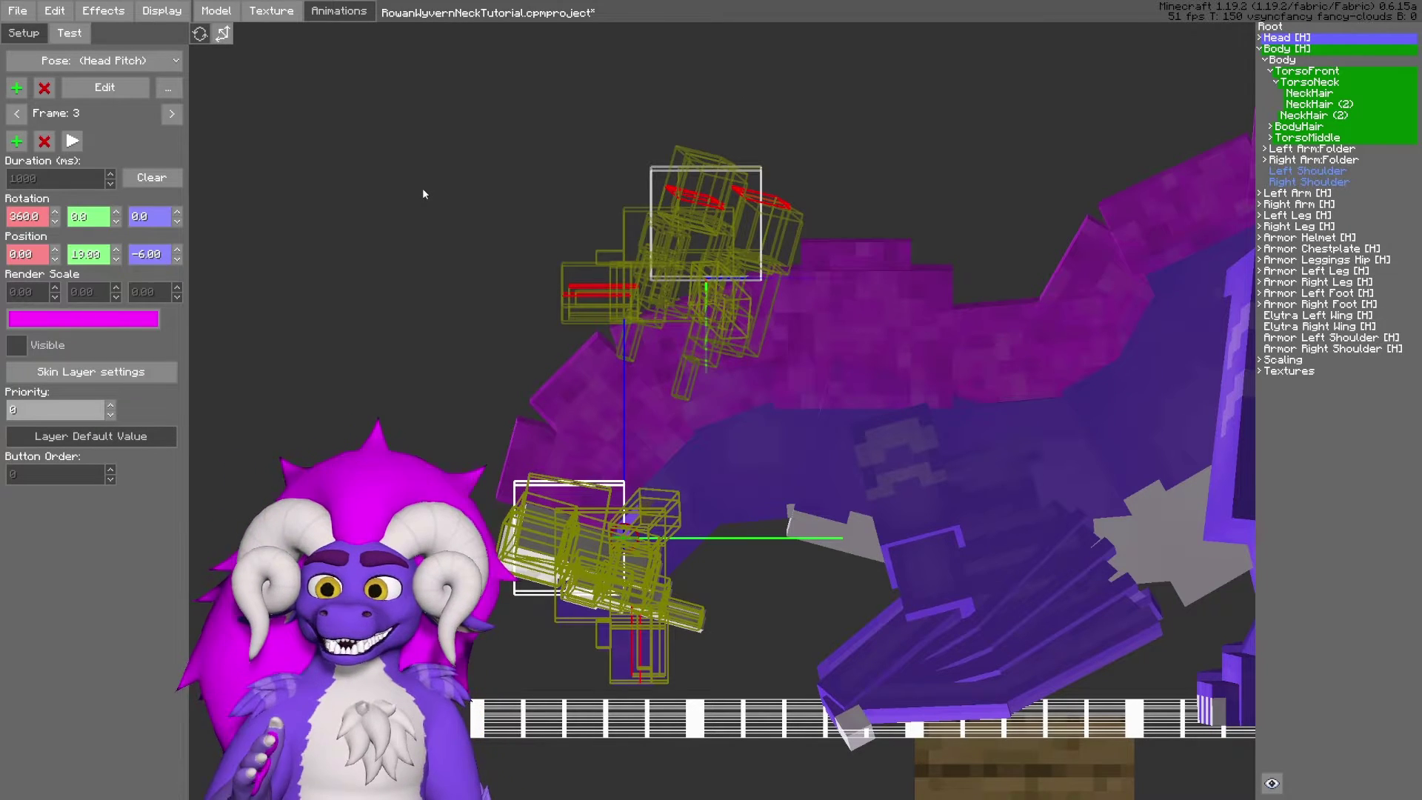
- Cycle through the Head Pitch pose's frames back to frame 3 and view the model from its opposite side
click(172, 114)
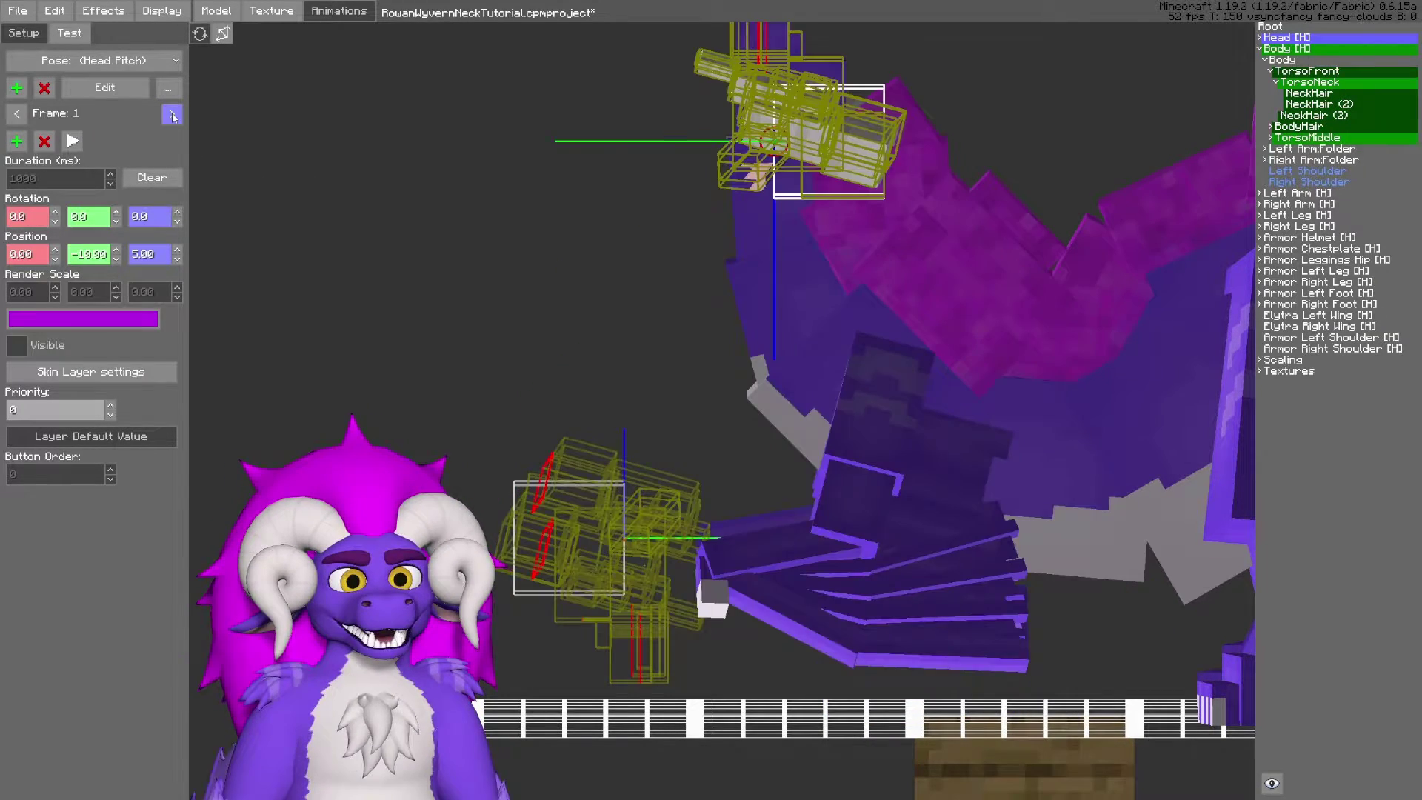
click(172, 114)
click(172, 114)
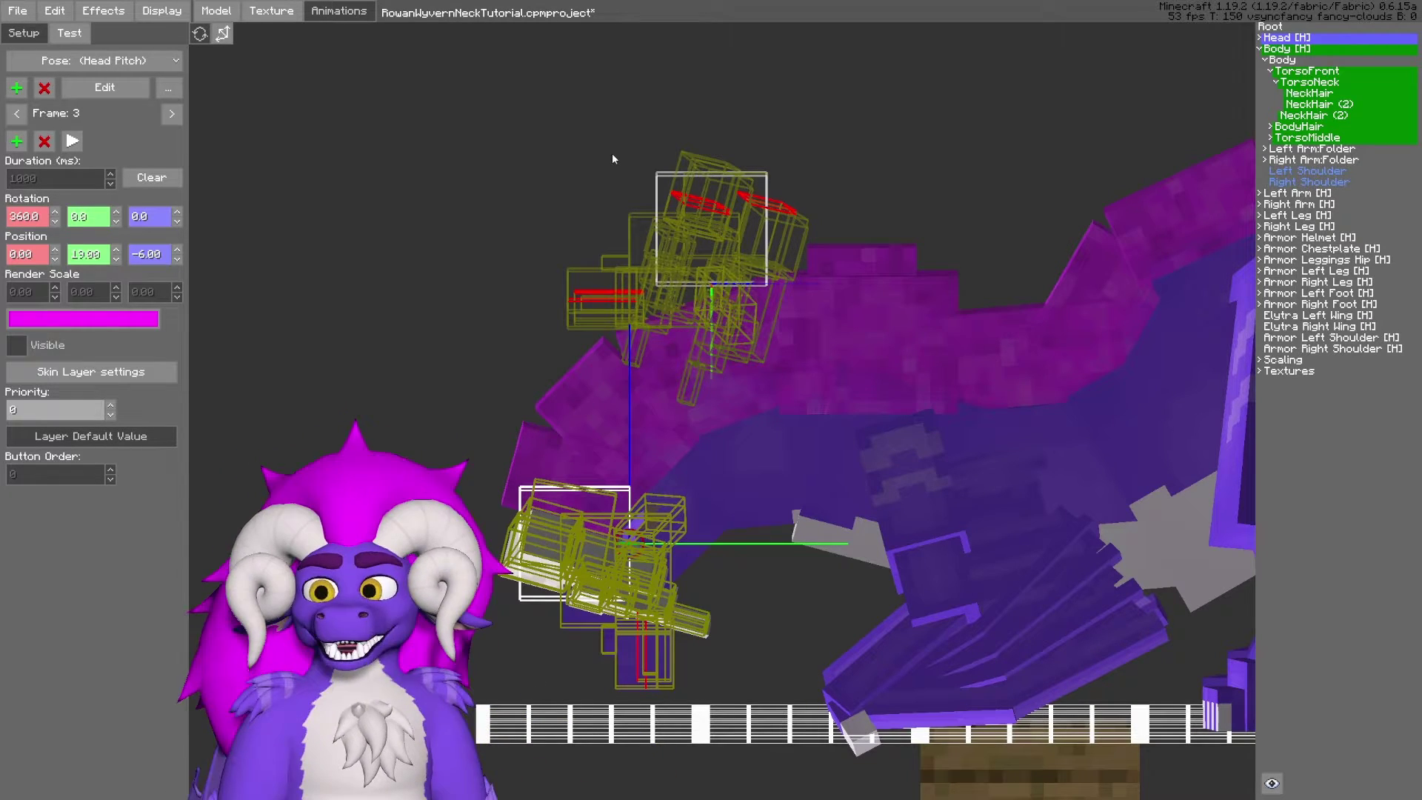
shift+middle_drag(645, 143, 973, 193)
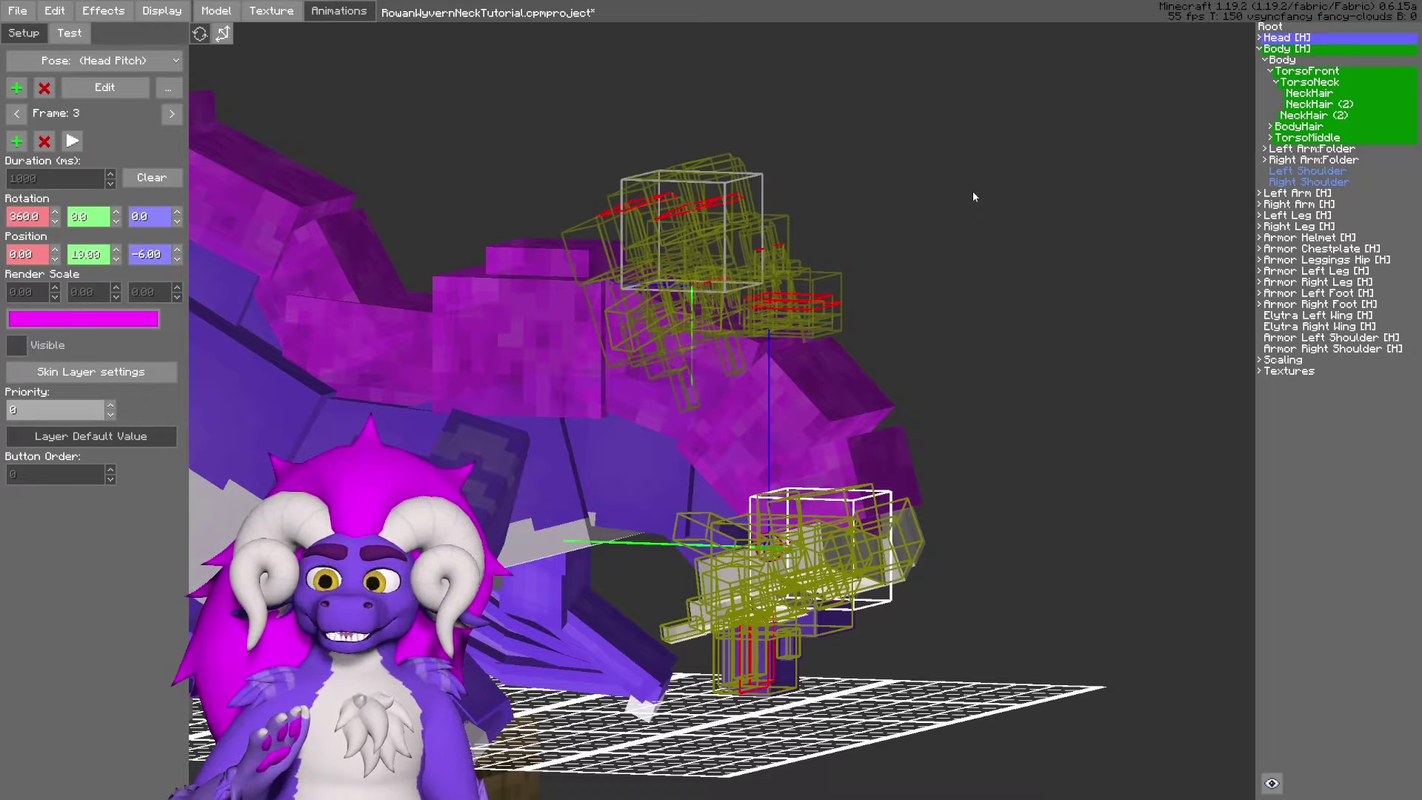
- Try switching off Additive for the Head Pitch pose, and recheck the option in its animation settings
click(115, 88)
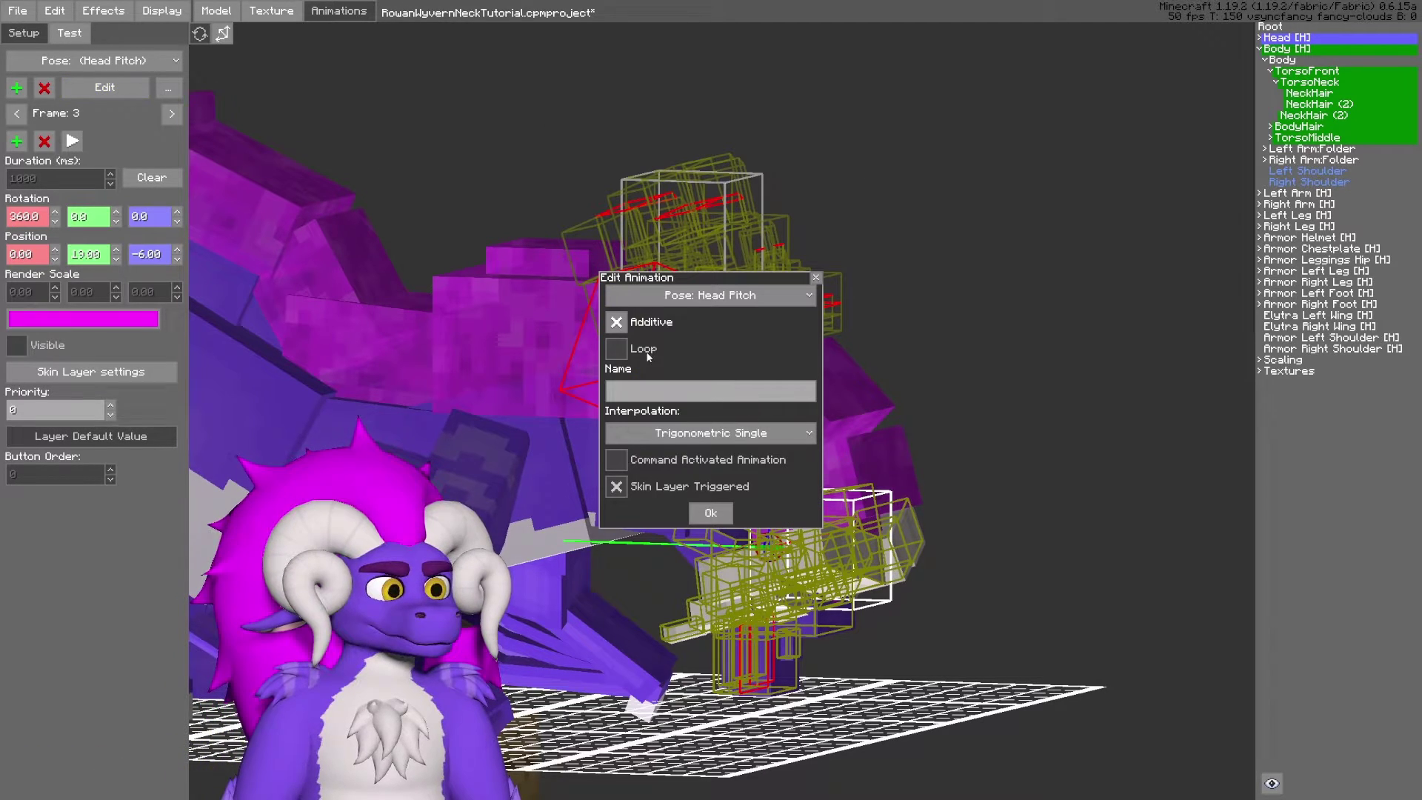
click(618, 323)
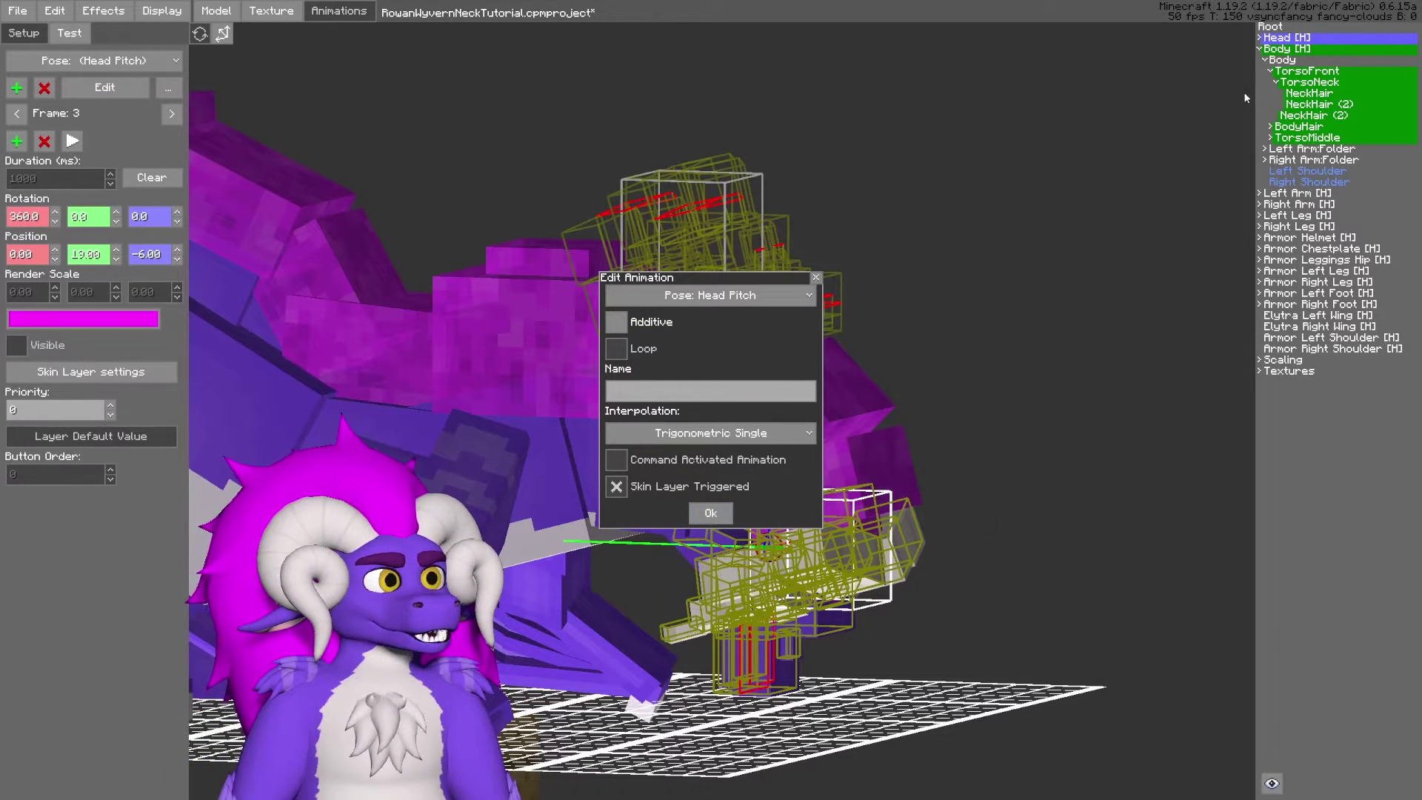
click(711, 512)
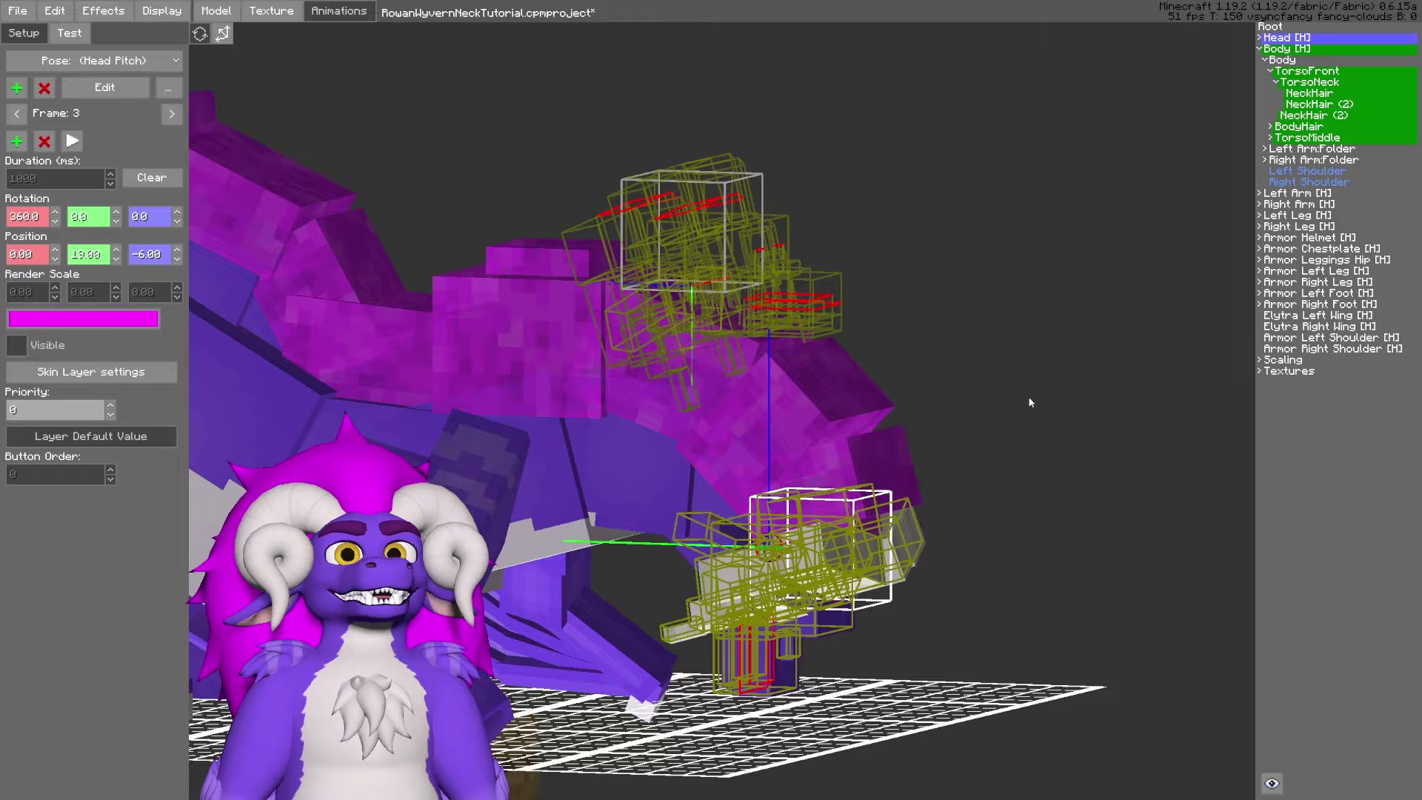
click(118, 88)
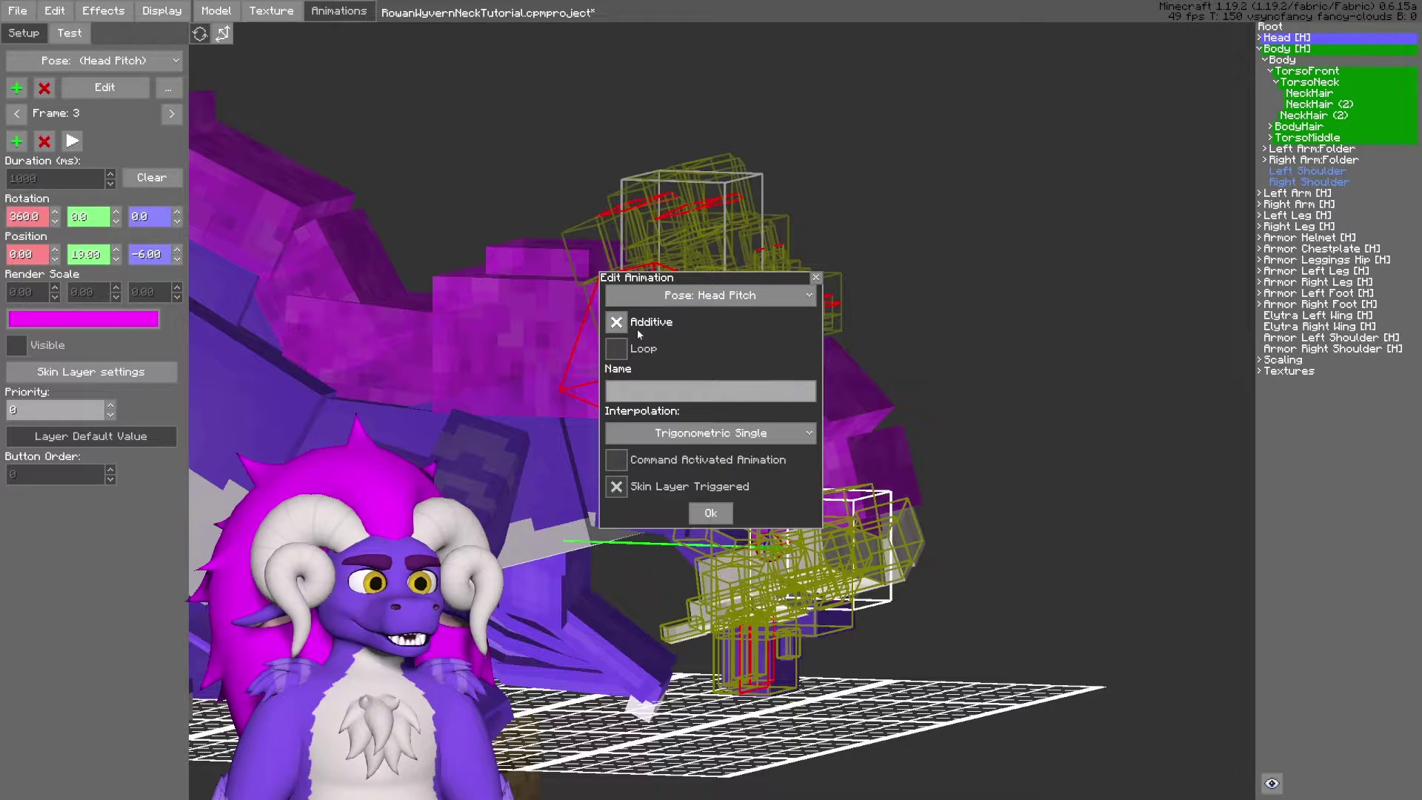
click(714, 511)
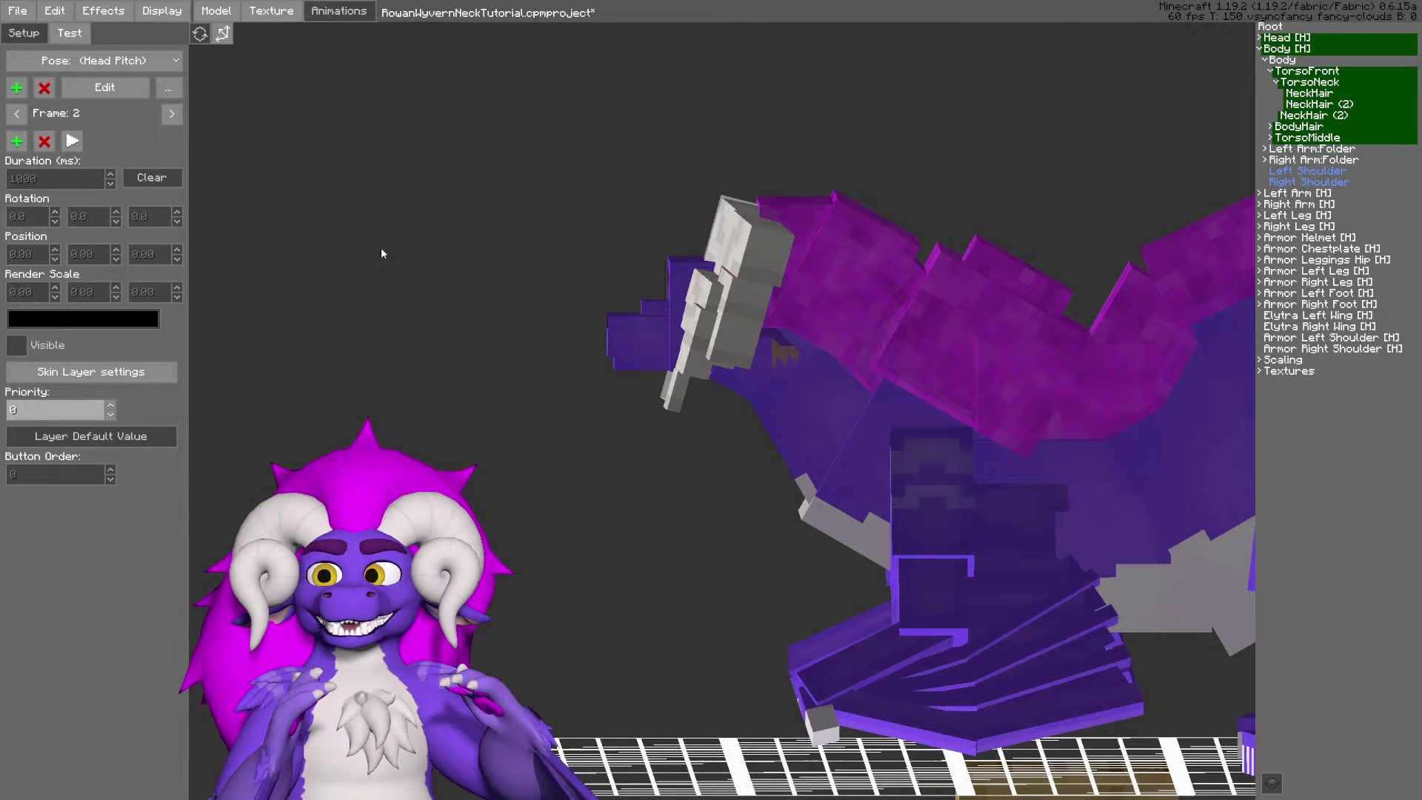
- Add a frame to the Head Pitch pose and compare the head's pitch in frames 2 and 3
click(17, 140)
shift+click(18, 121)
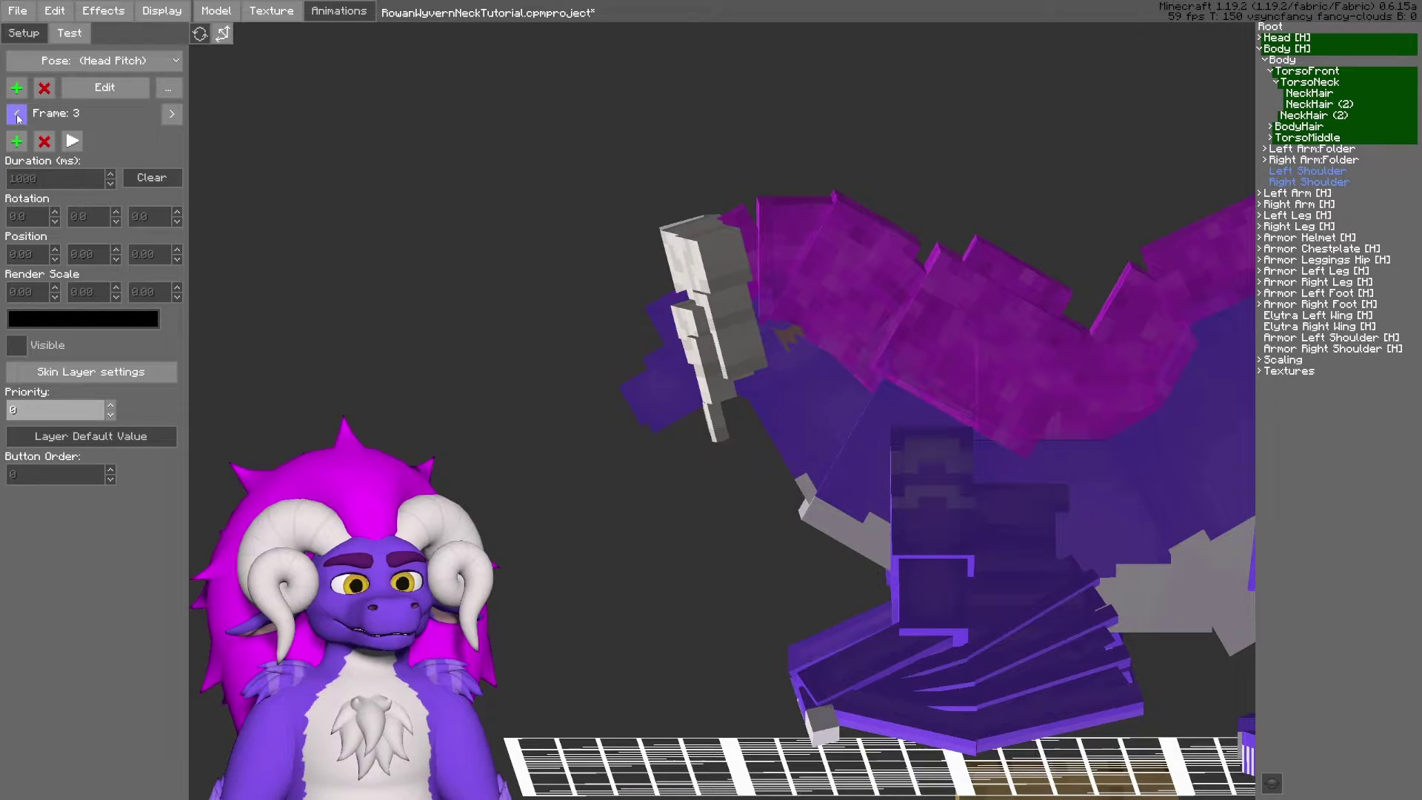
click(17, 115)
click(16, 115)
click(172, 115)
click(172, 115)
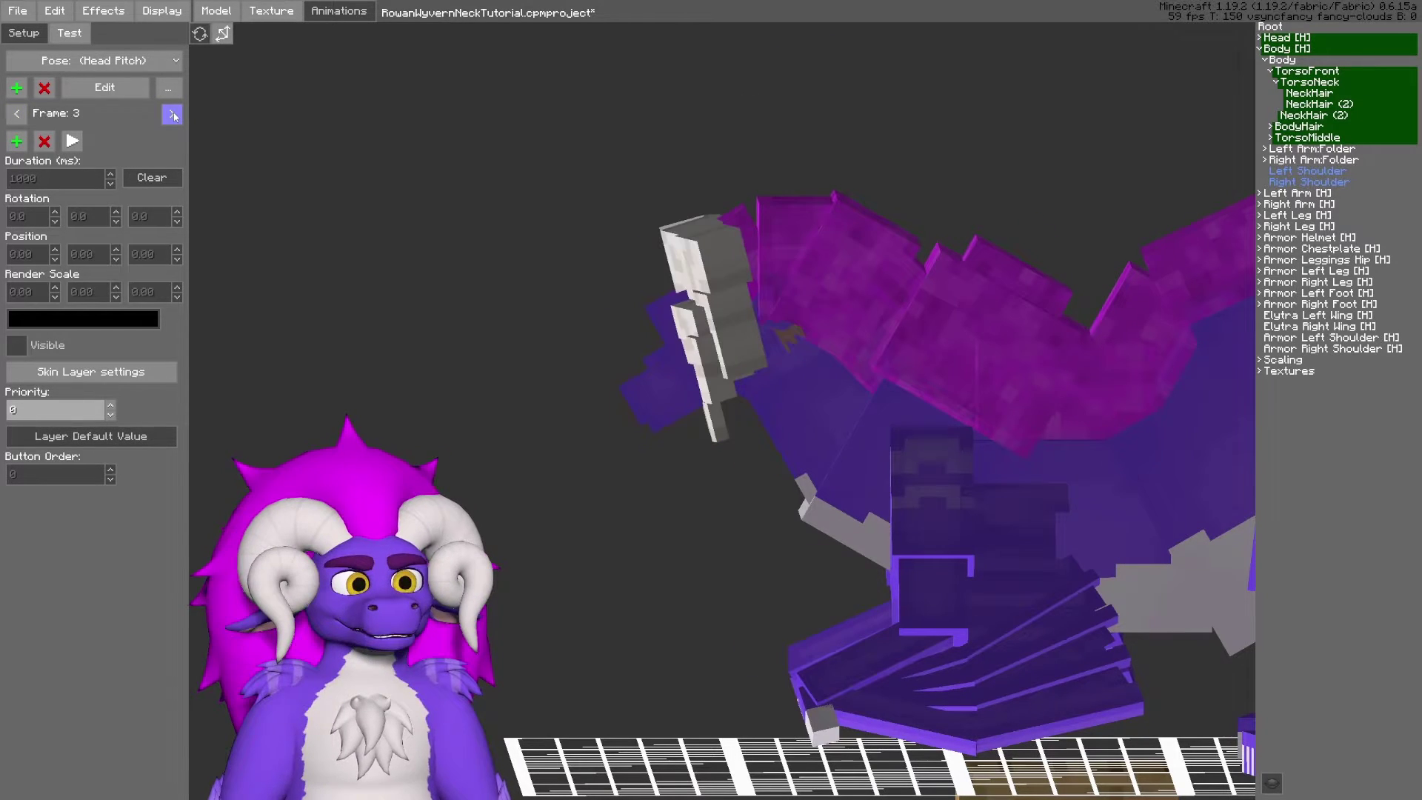
click(16, 114)
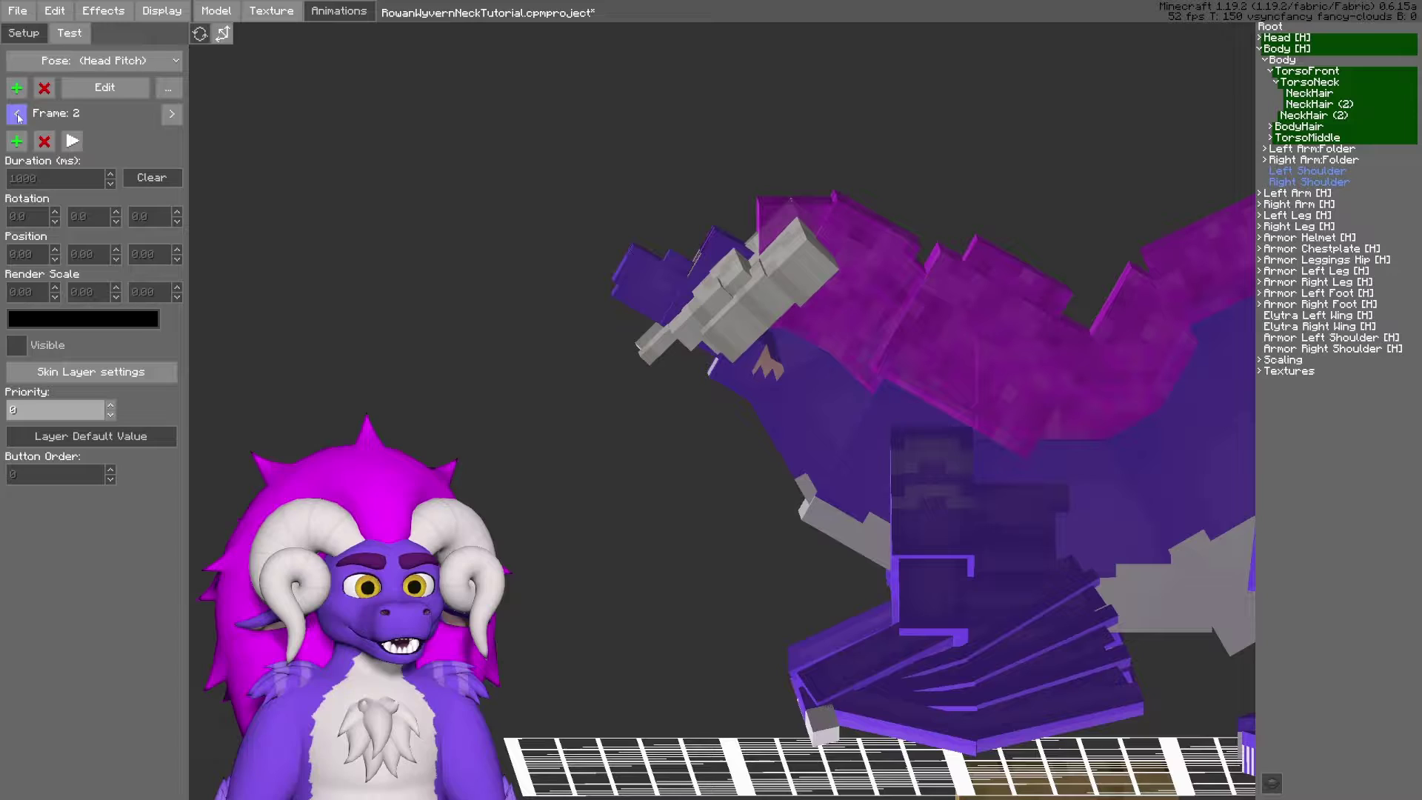
click(172, 114)
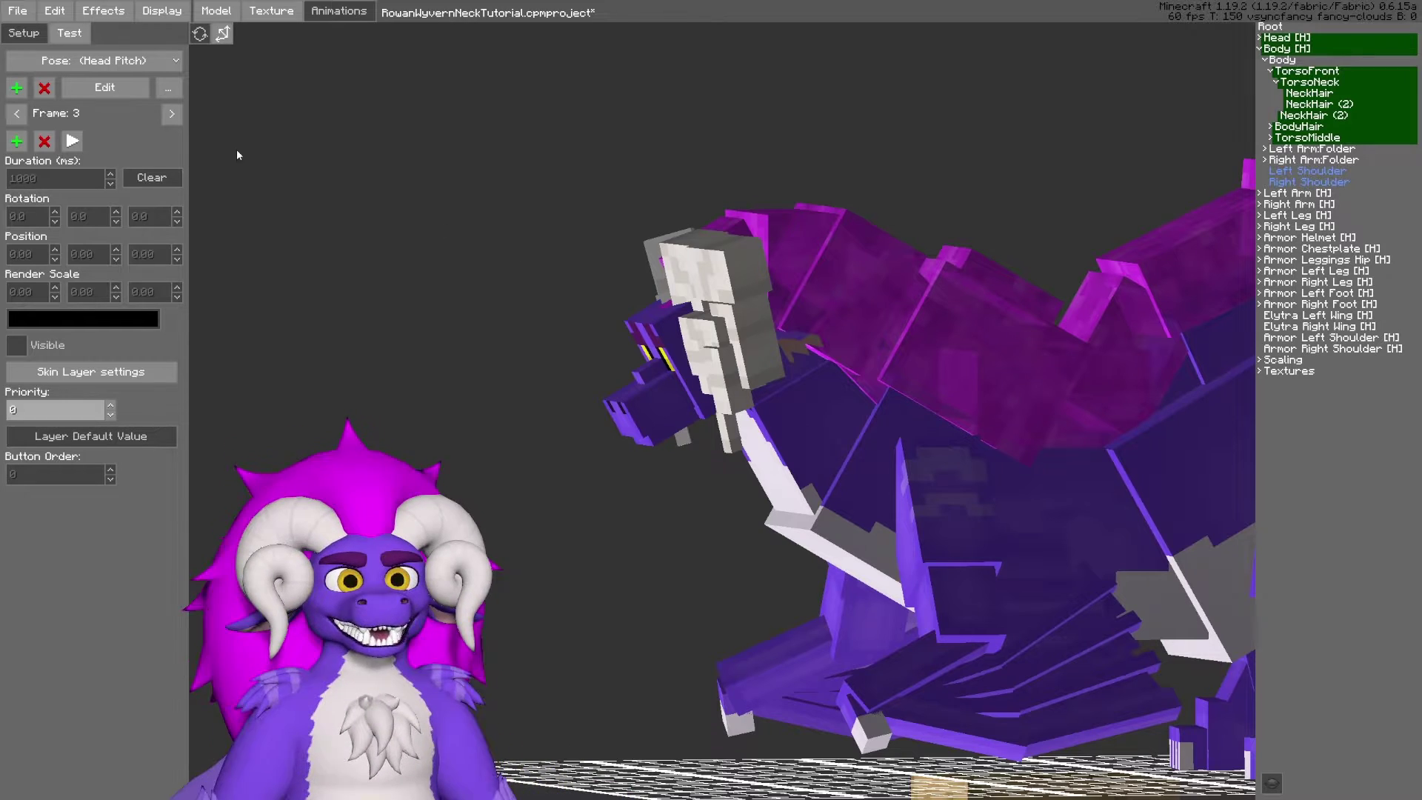
click(14, 114)
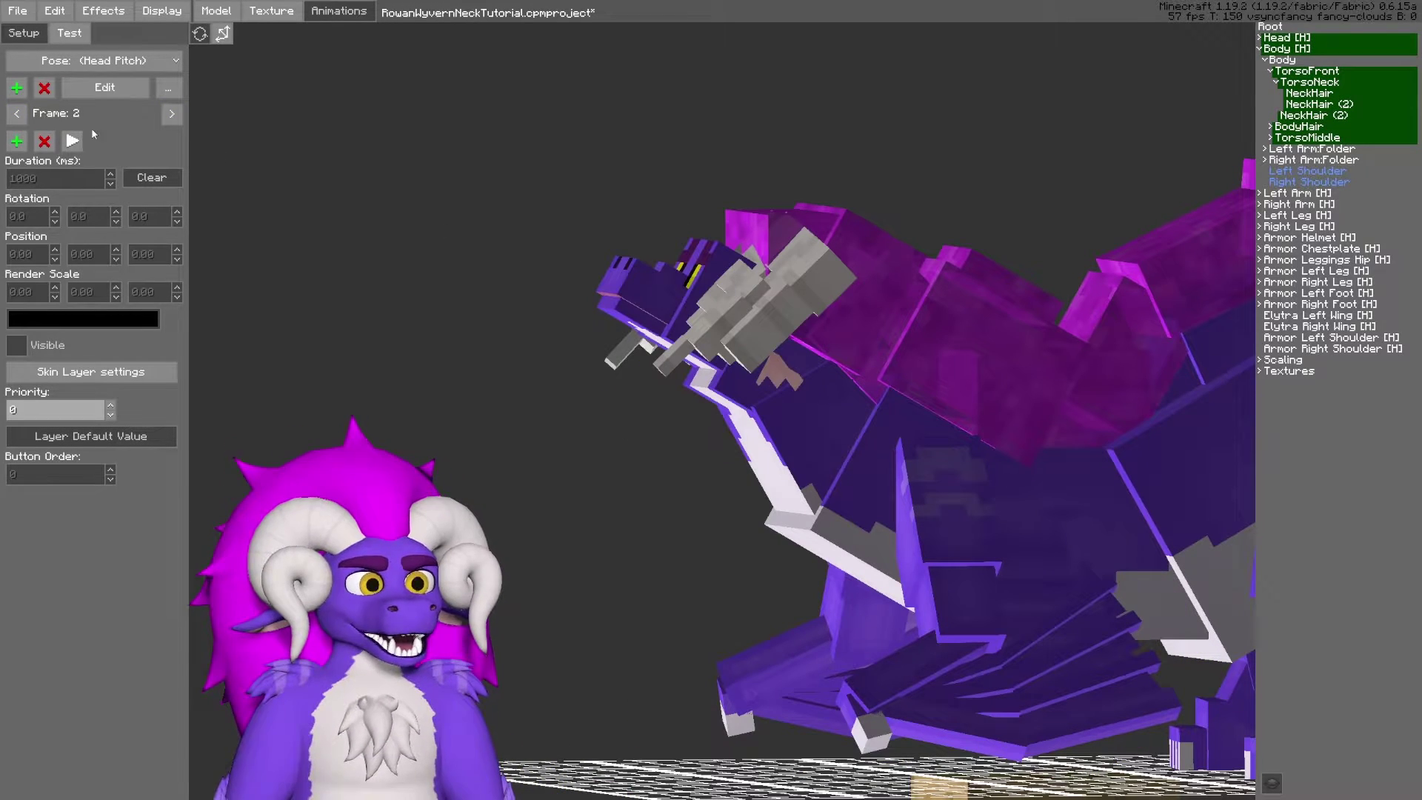
- Step back and forth through the Head Pitch pose's frames and compare the neck's bend in frames 3, 4 and 5 from the side
click(14, 115)
click(14, 115)
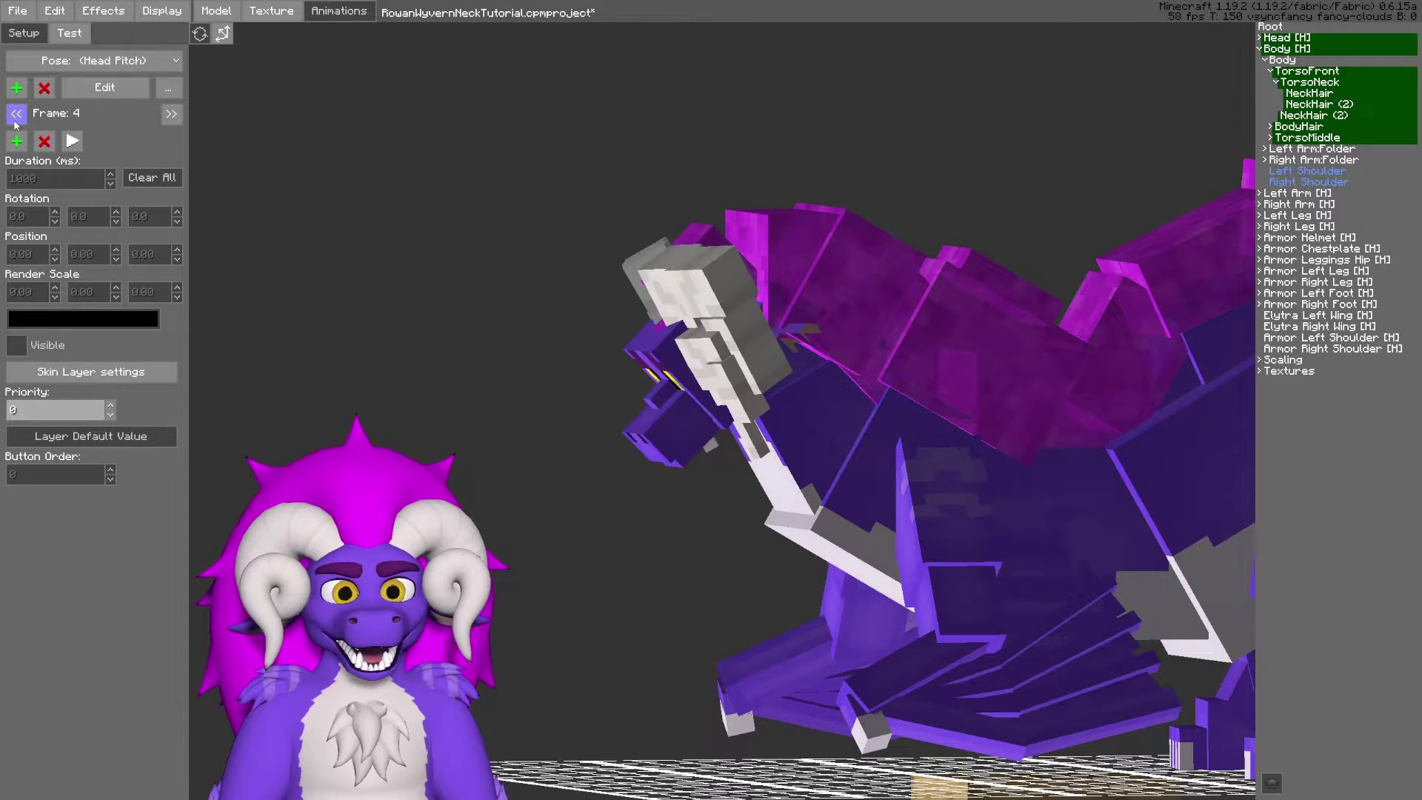
click(14, 115)
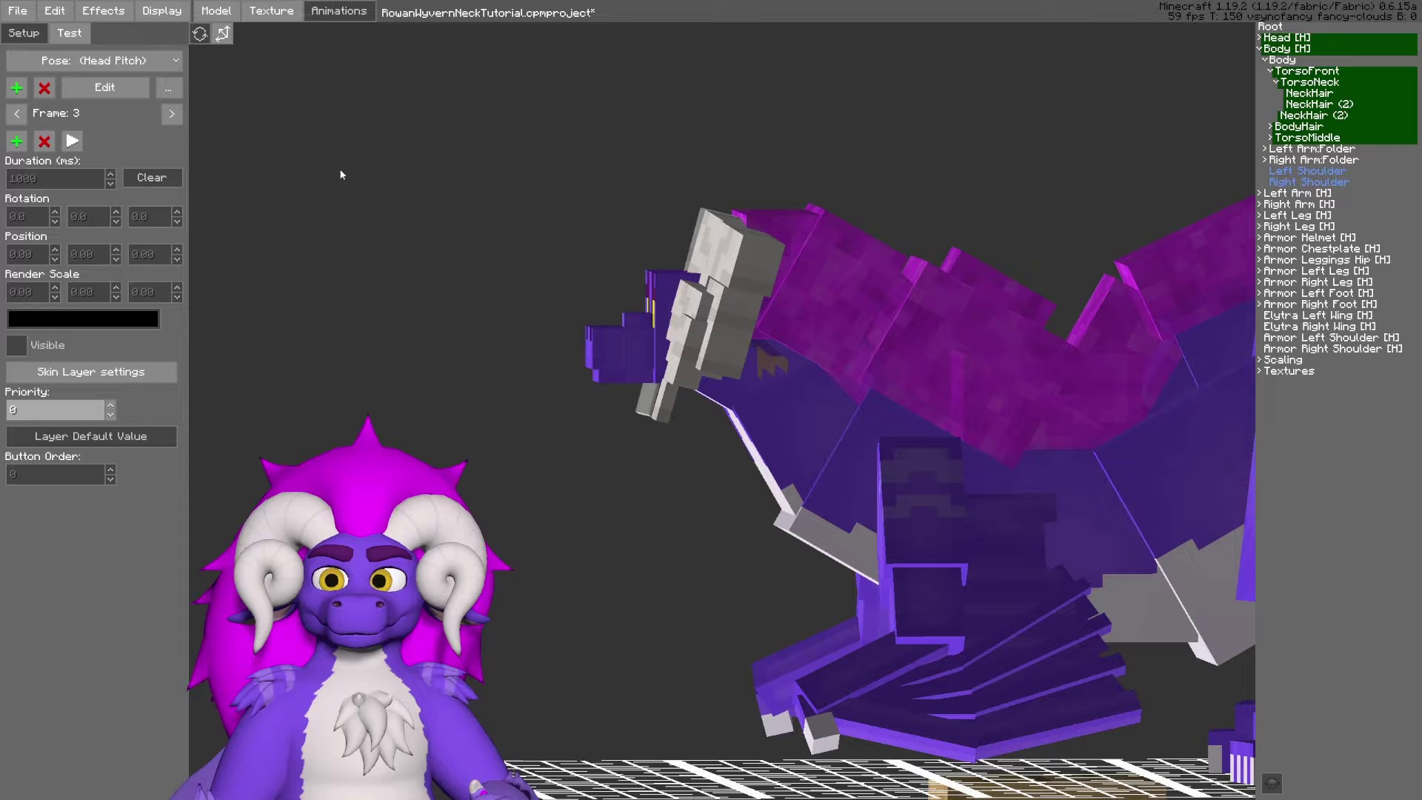
click(173, 114)
click(173, 114)
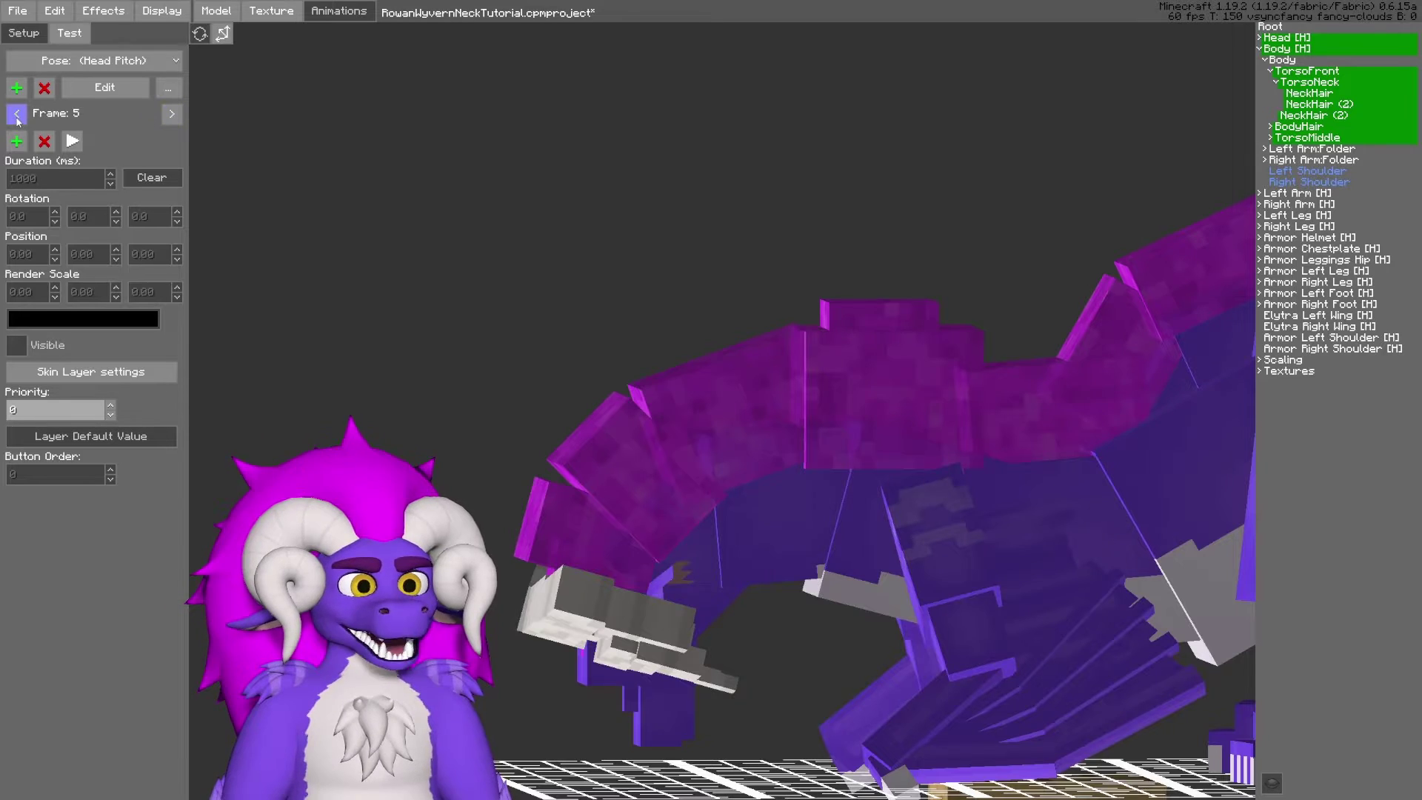
click(17, 117)
click(172, 115)
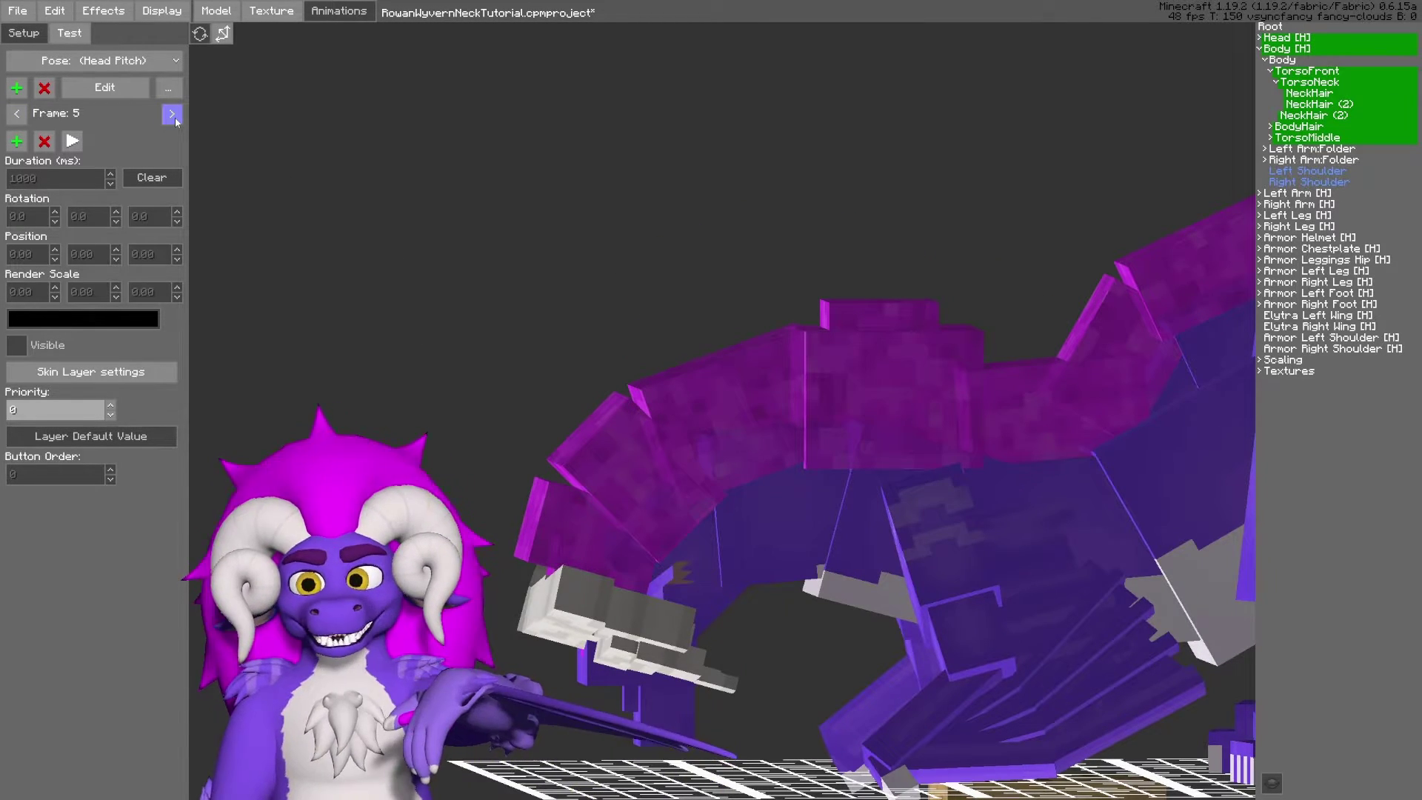
click(173, 115)
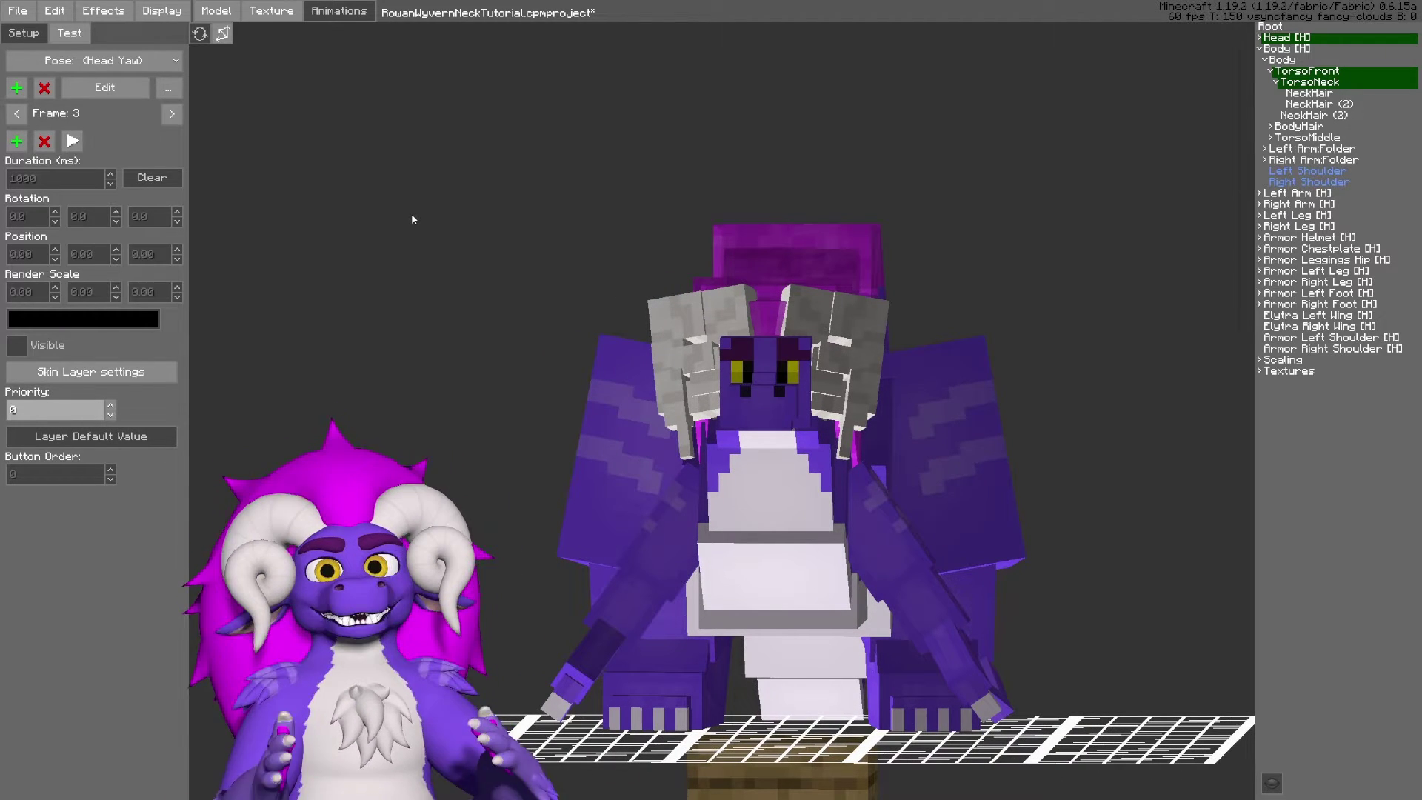
- Show frame 5 of the Head Yaw pose and examine the turned head and neck from the front and from above
click(171, 114)
click(172, 114)
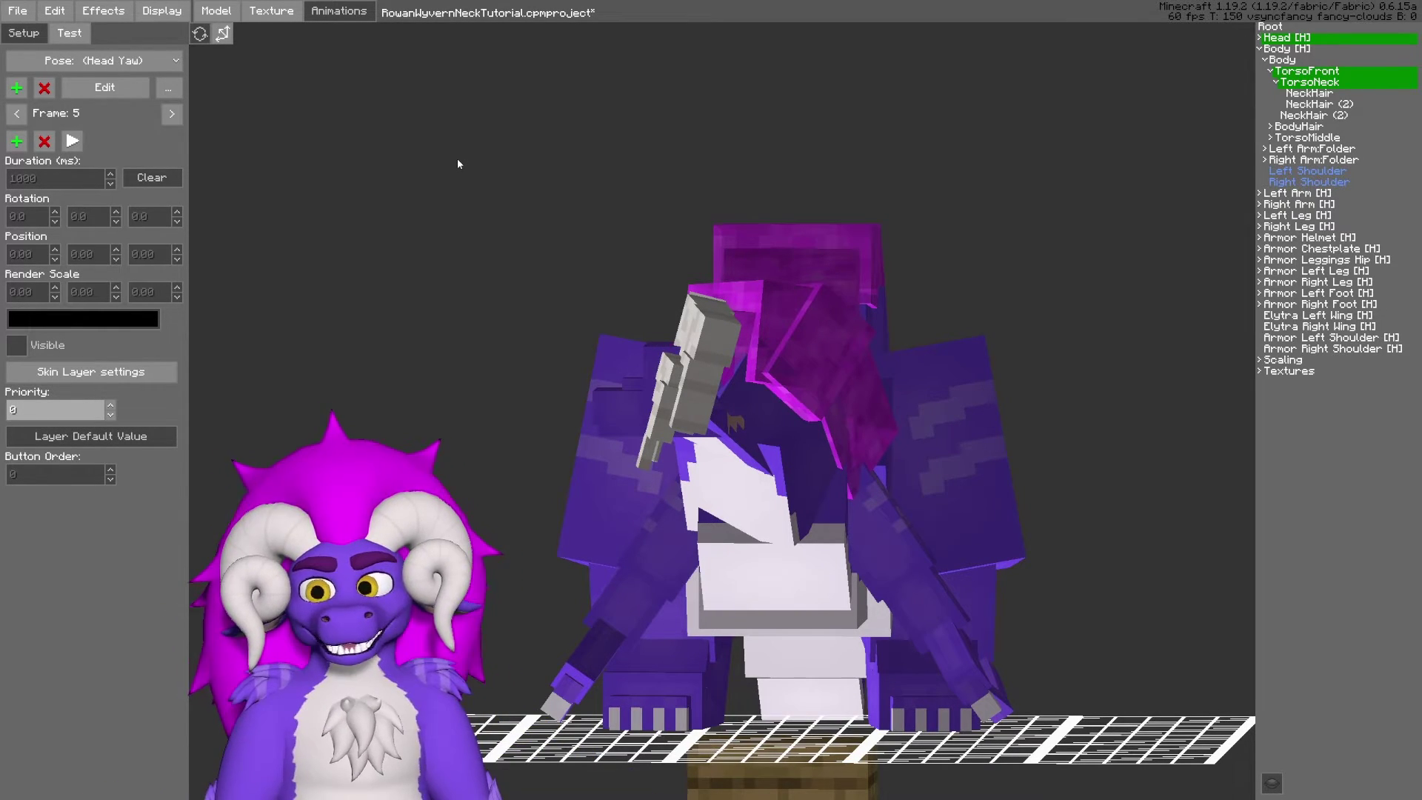
middle_drag(457, 159, 478, 144)
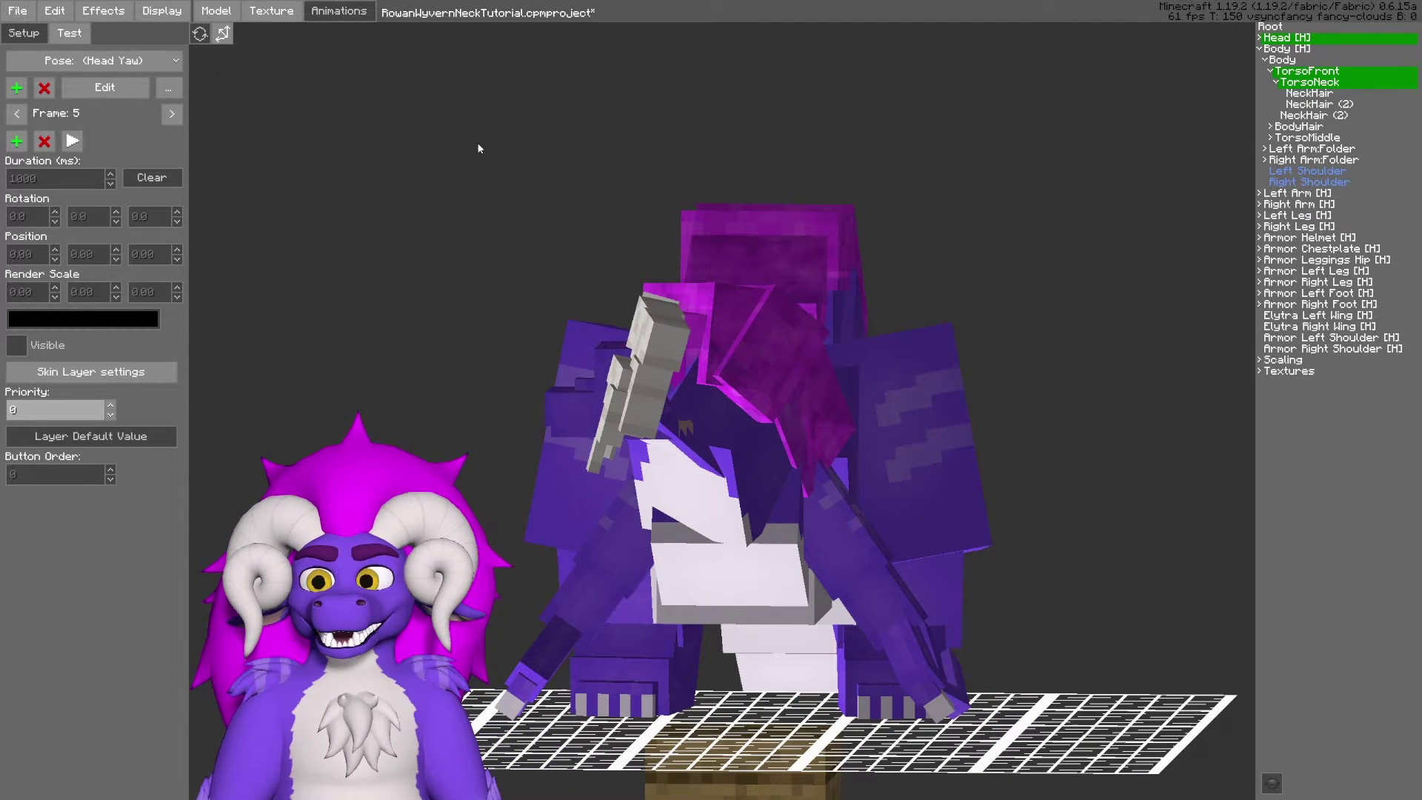
right_drag(478, 143, 765, 413)
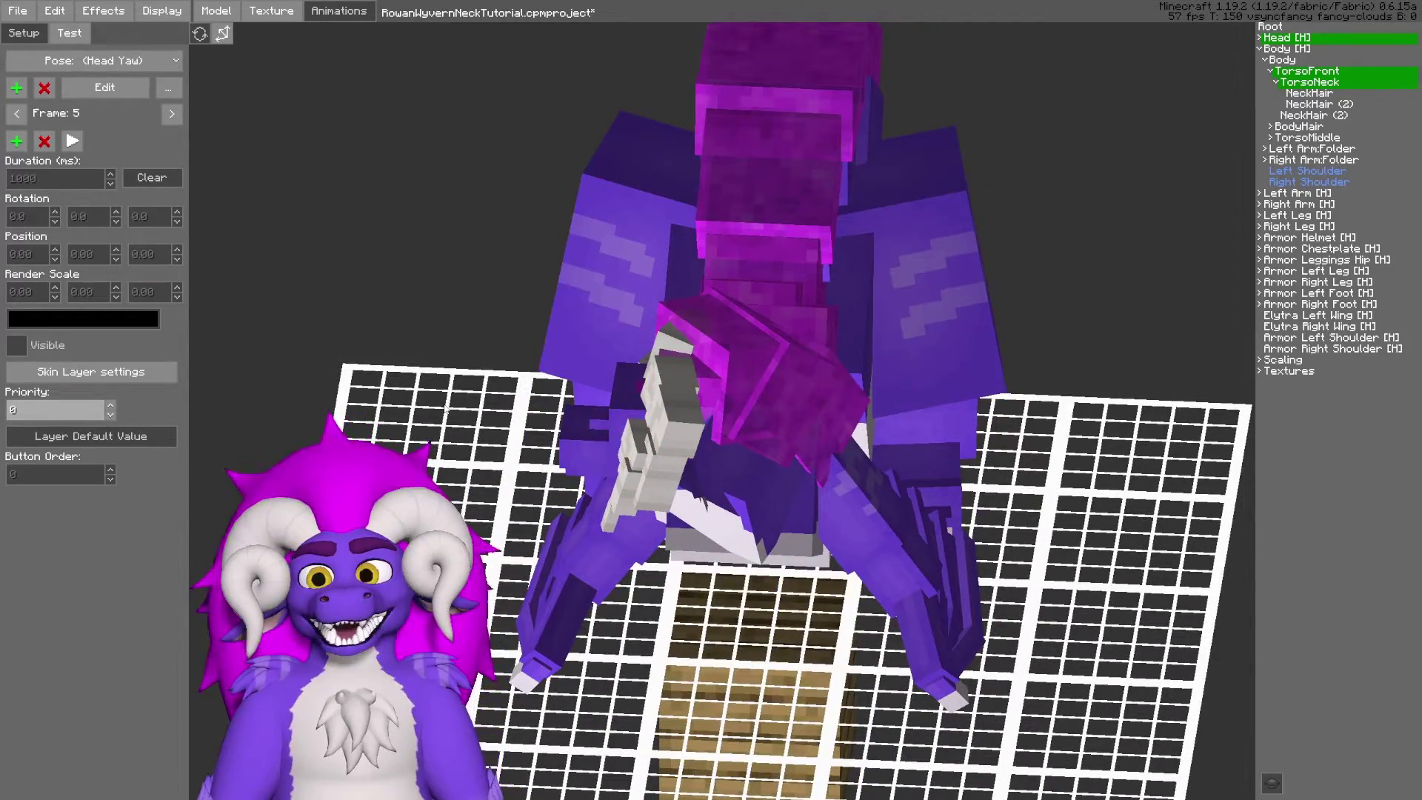
right_drag(446, 411, 449, 308)
right_drag(456, 185, 456, 276)
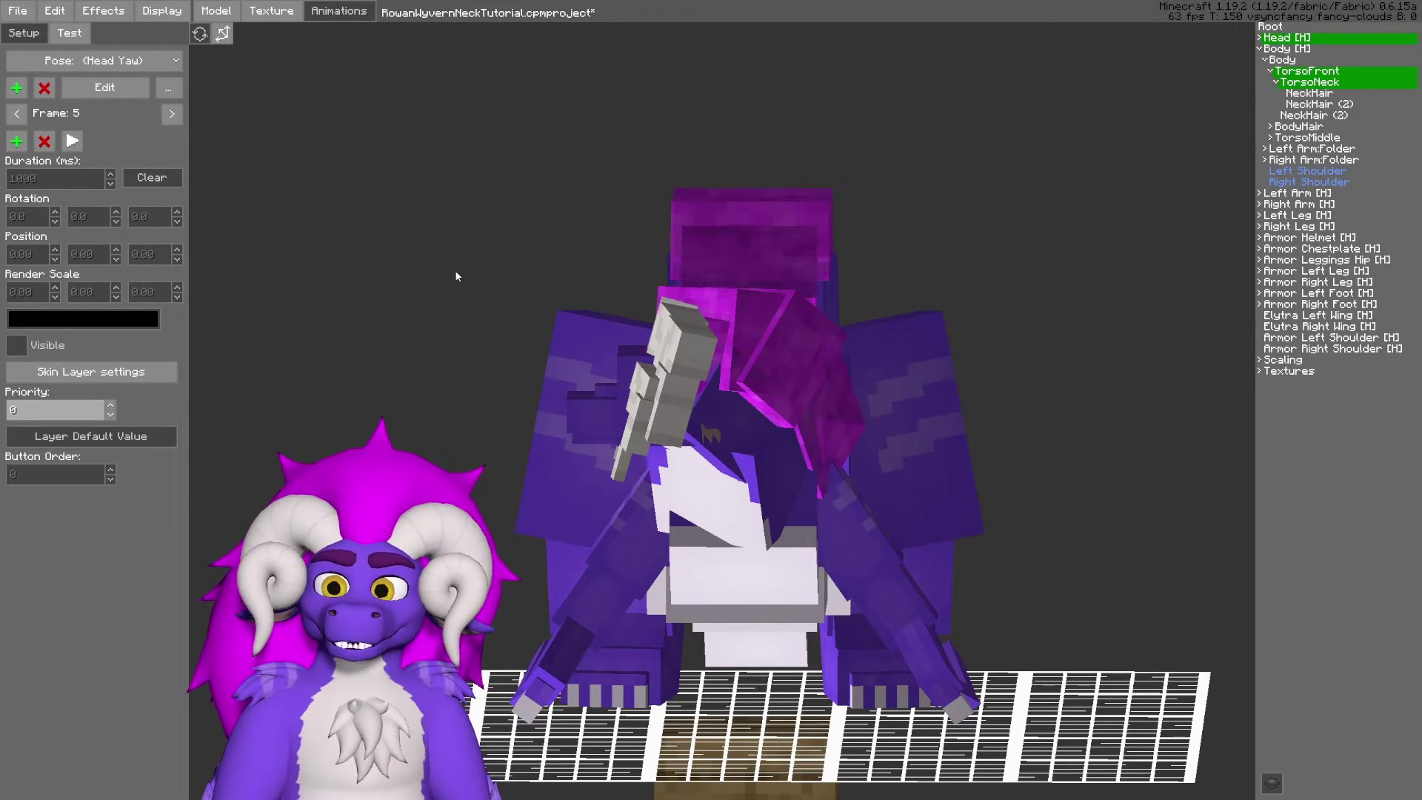
- Go back to frame 2 of the Head Yaw pose and inspect the neck's sideways curve from above and from the front
middle_drag(456, 268, 421, 178)
key(Left)
key(Left)
key(Left)
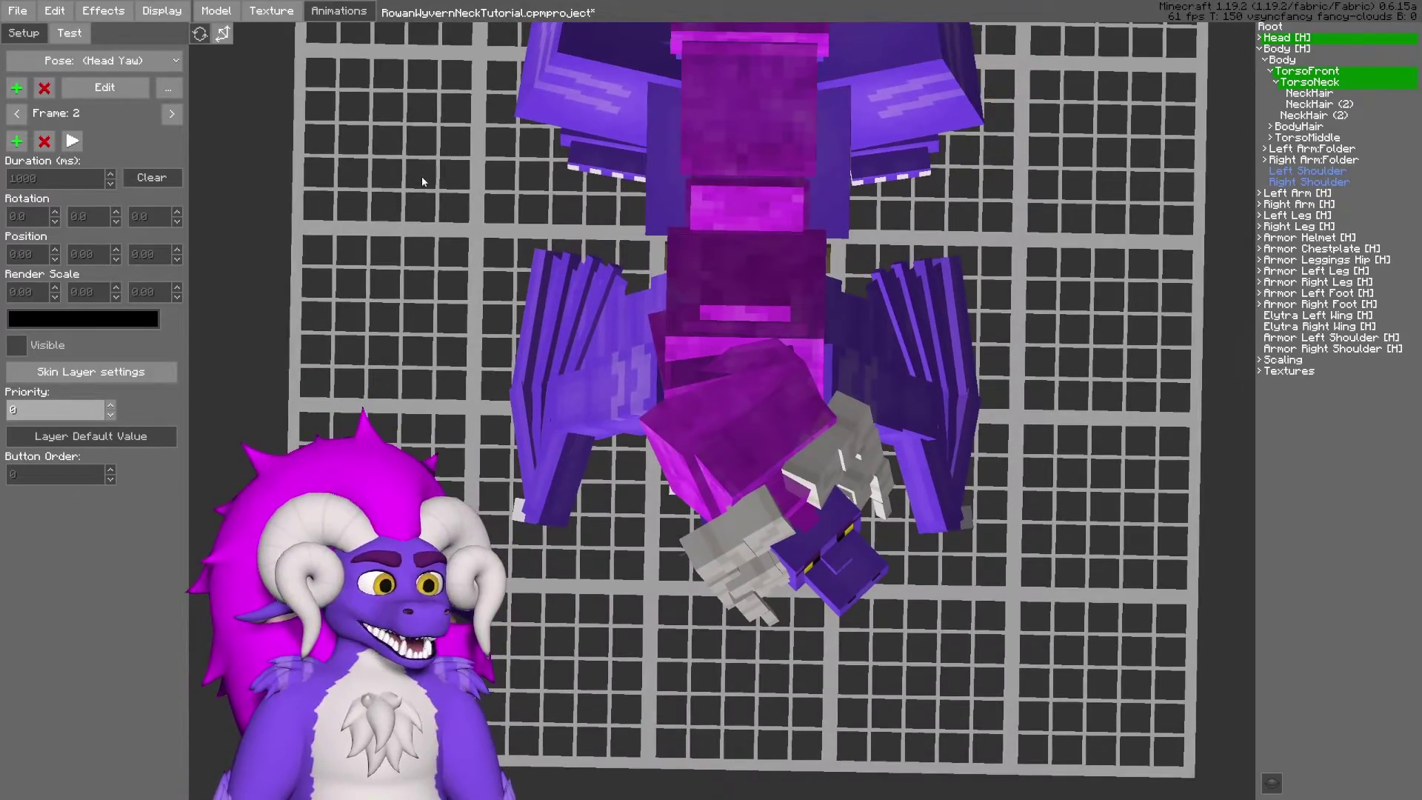
mouse_move(433, 219)
right_down()
mouse_move(431, 295)
mouse_move(433, 196)
right_up()
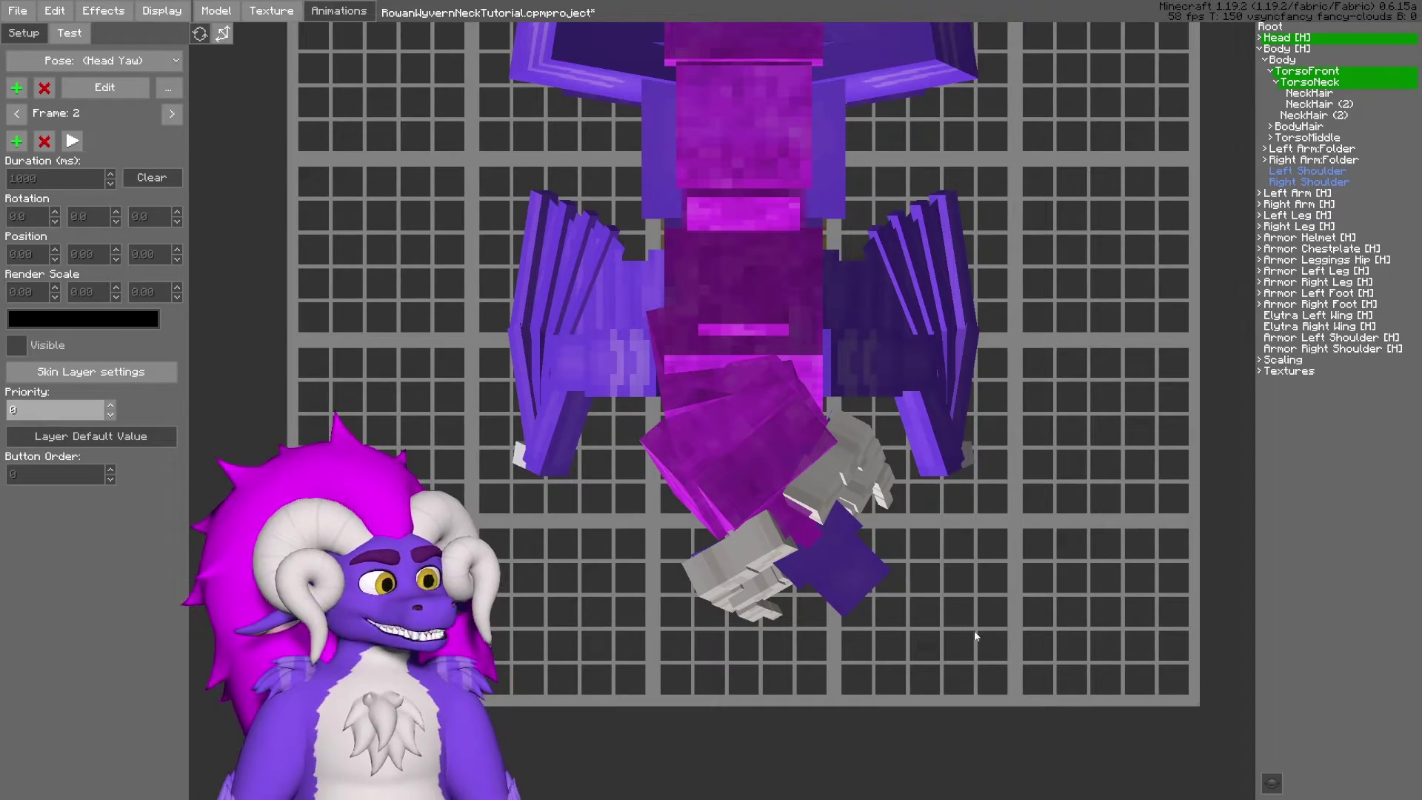
middle_drag(994, 571, 999, 608)
middle_drag(1040, 460, 1039, 514)
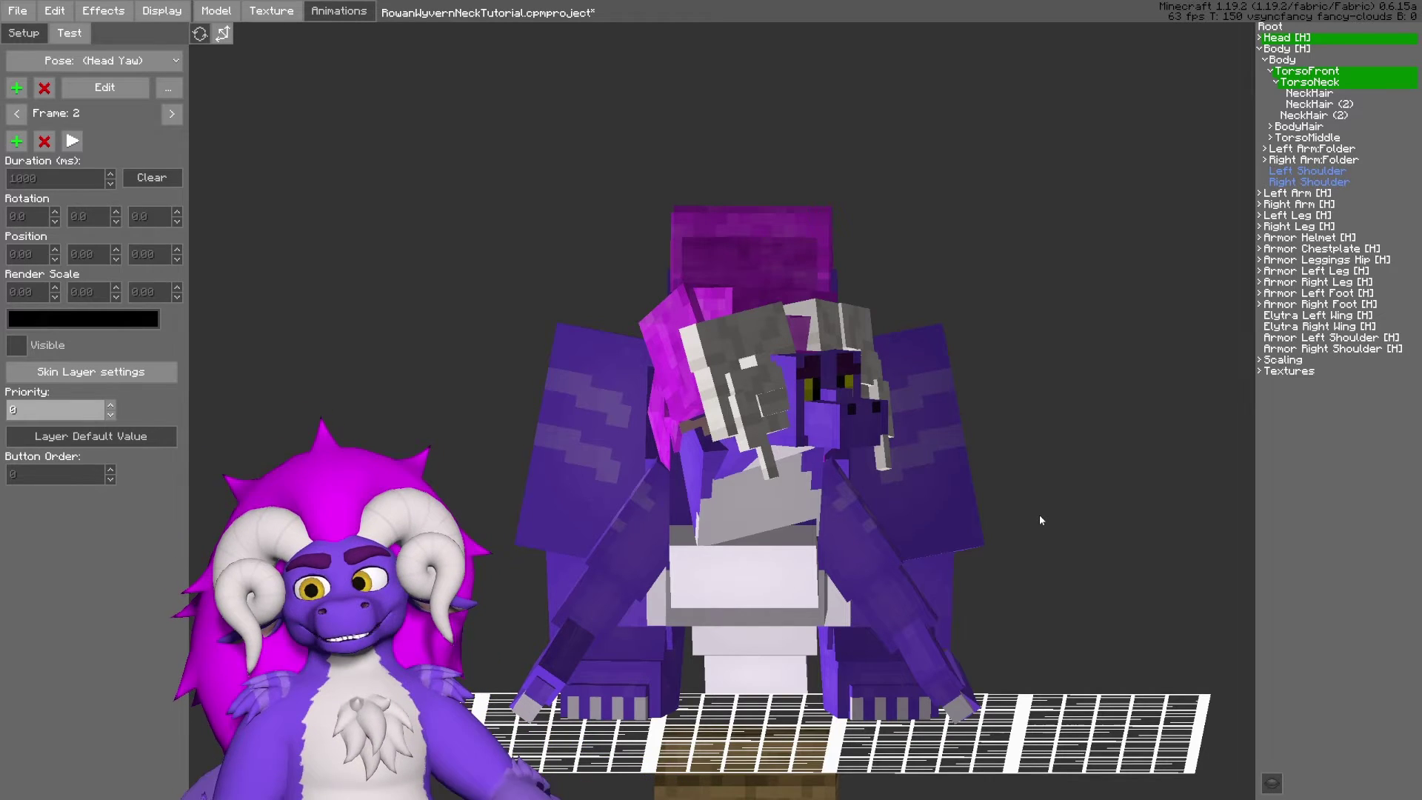
right_drag(1040, 520, 1053, 493)
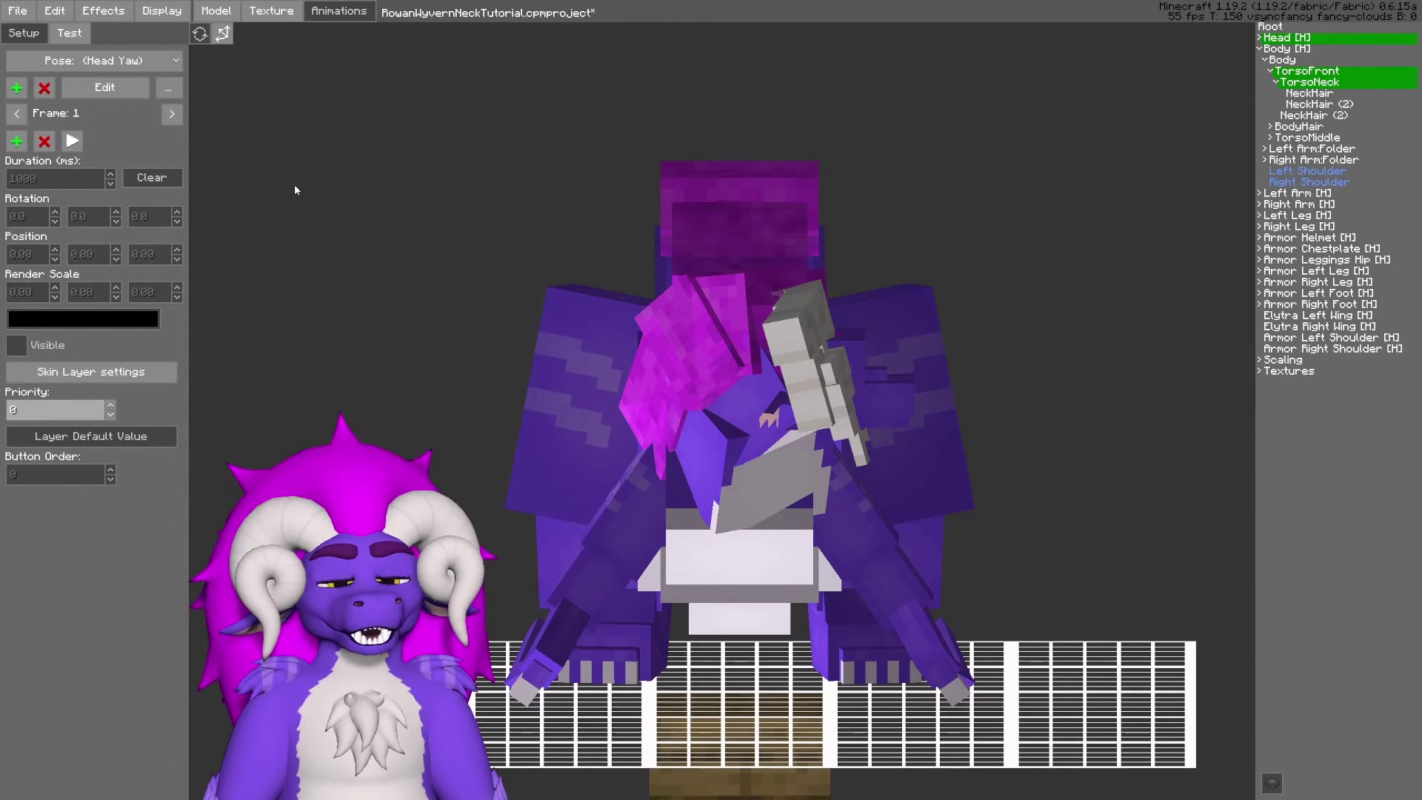
- Cycle through the Head Yaw pose from frame 1 to frame 5 and around to frame 2, viewing the model from the front
click(171, 117)
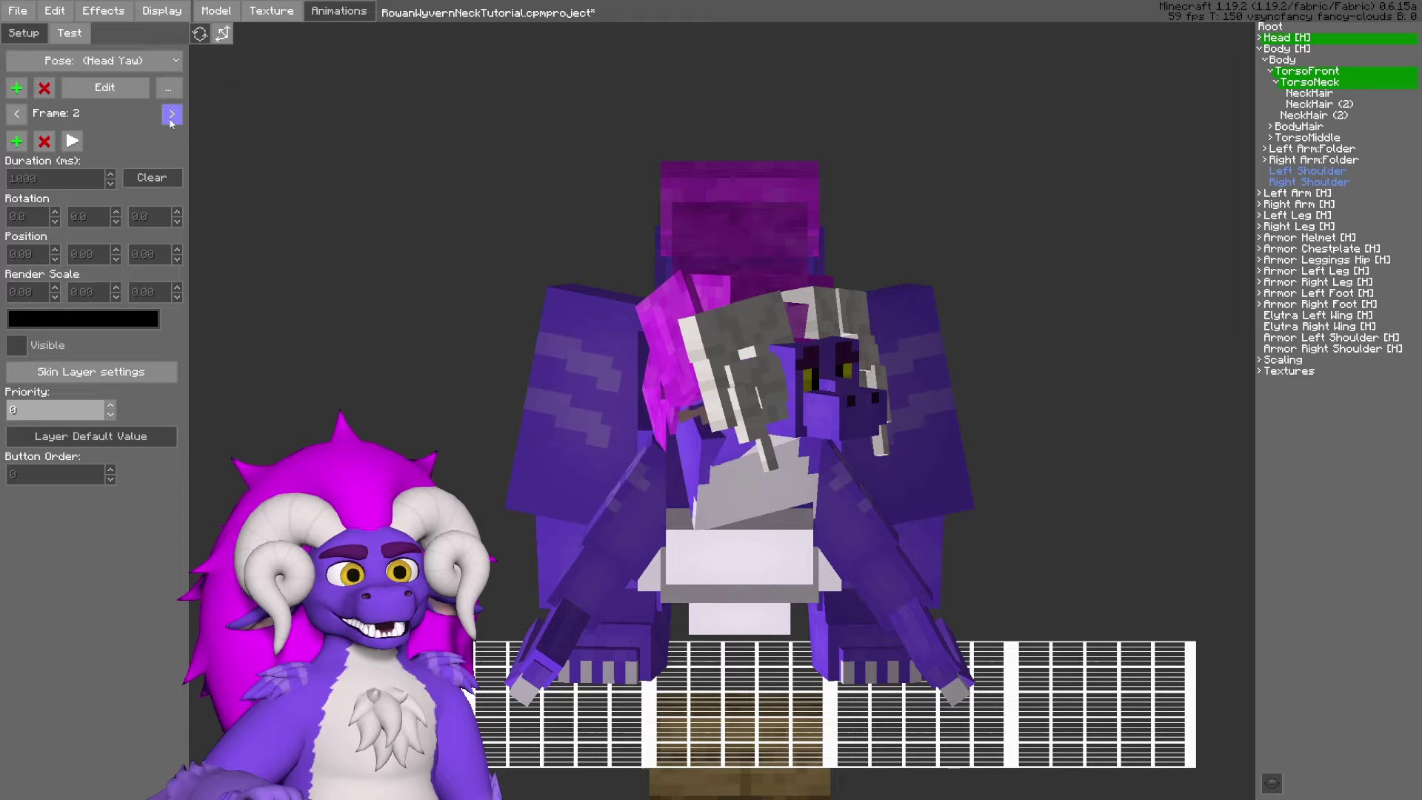
click(171, 115)
click(171, 115)
click(171, 114)
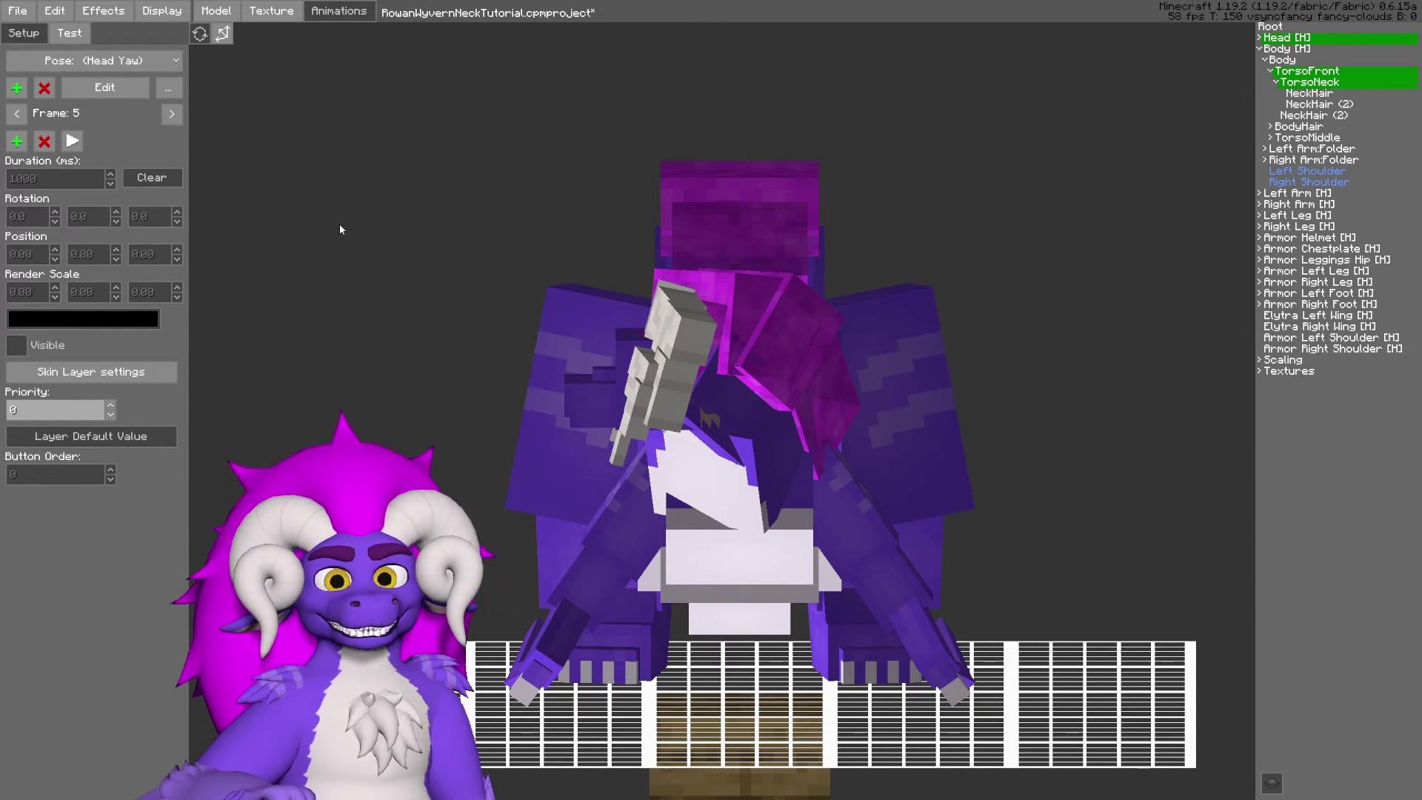
middle_drag(340, 225, 261, 167)
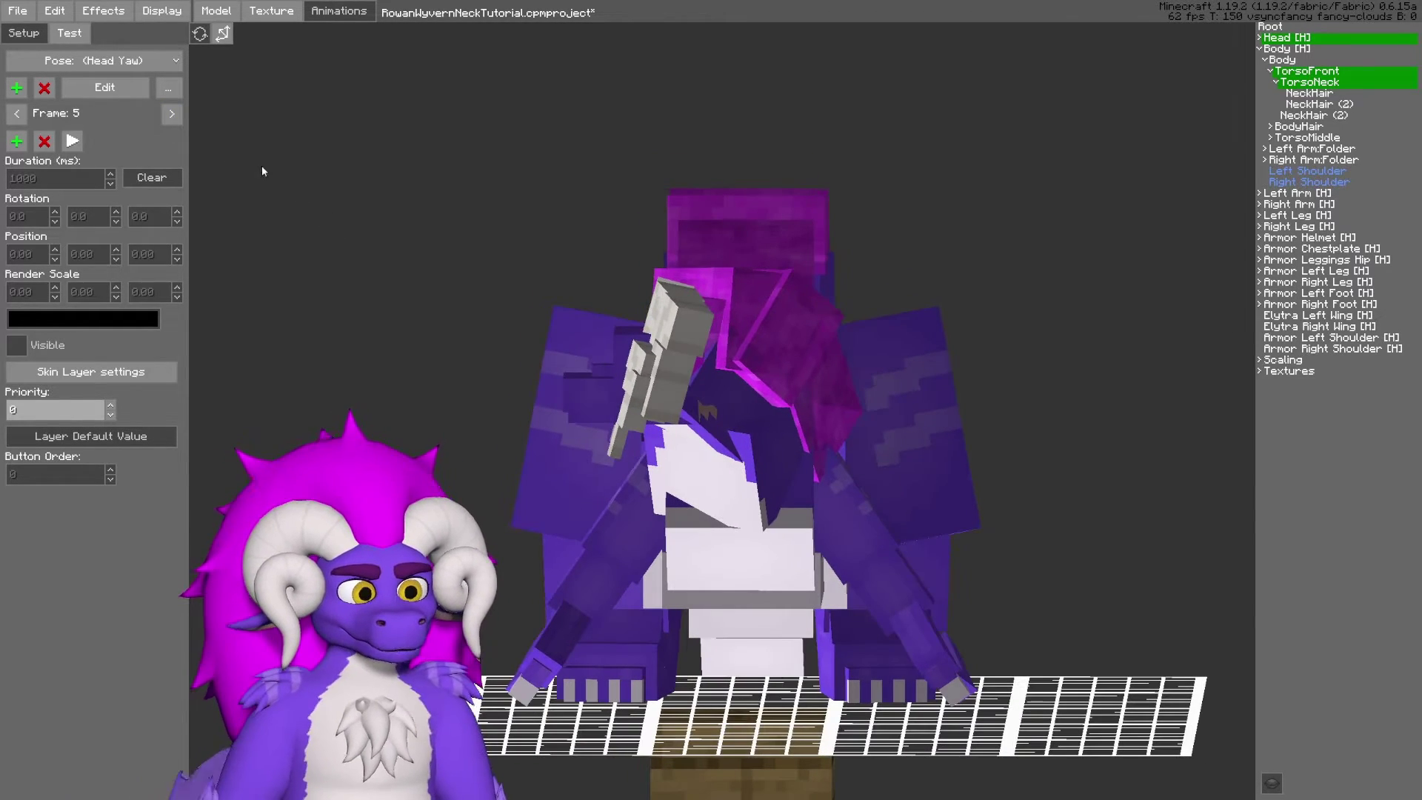
click(171, 115)
click(171, 114)
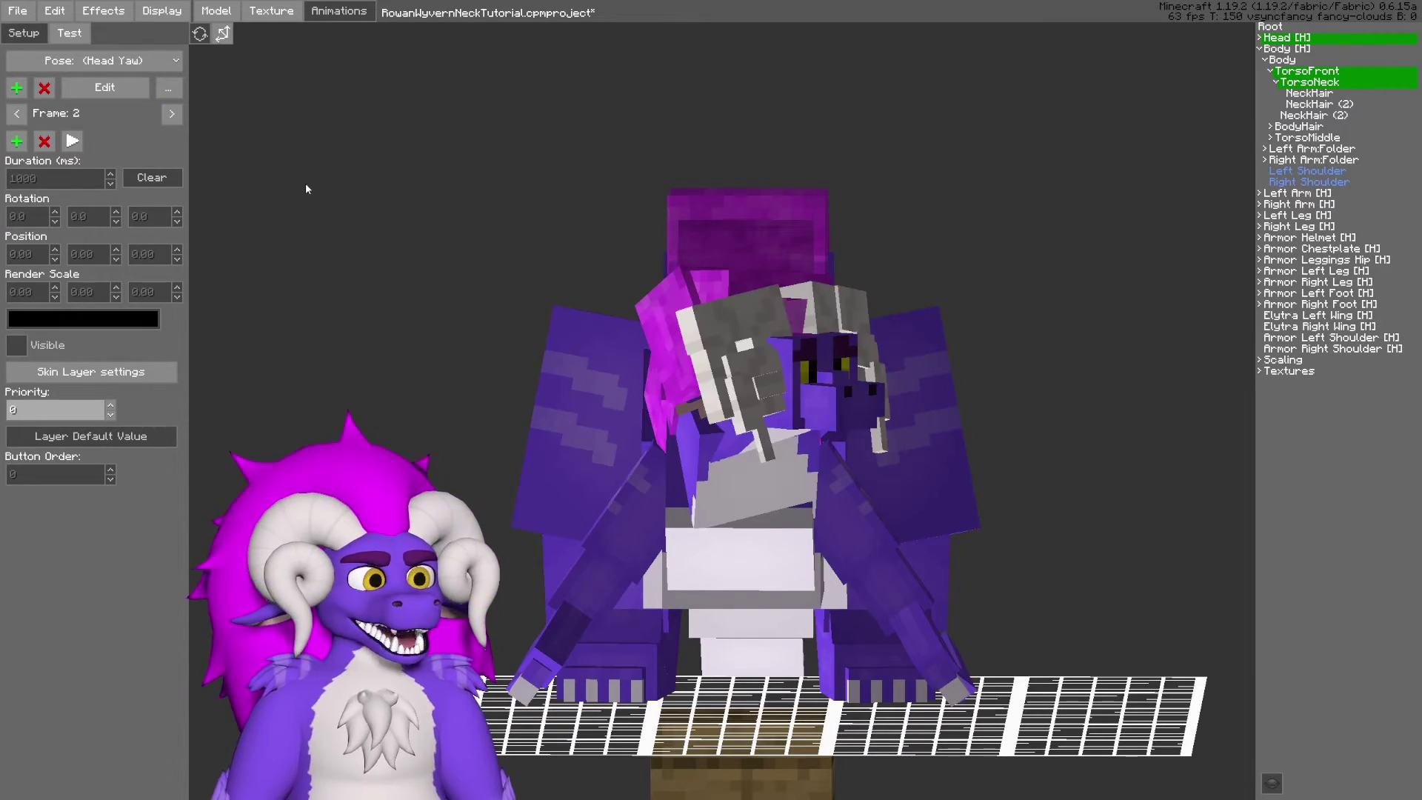
- Inspect Head Yaw frame 2 from a low, angled view and compare it with frame 1 from the front
middle_drag(952, 430, 1133, 444)
right_drag(977, 576, 1064, 522)
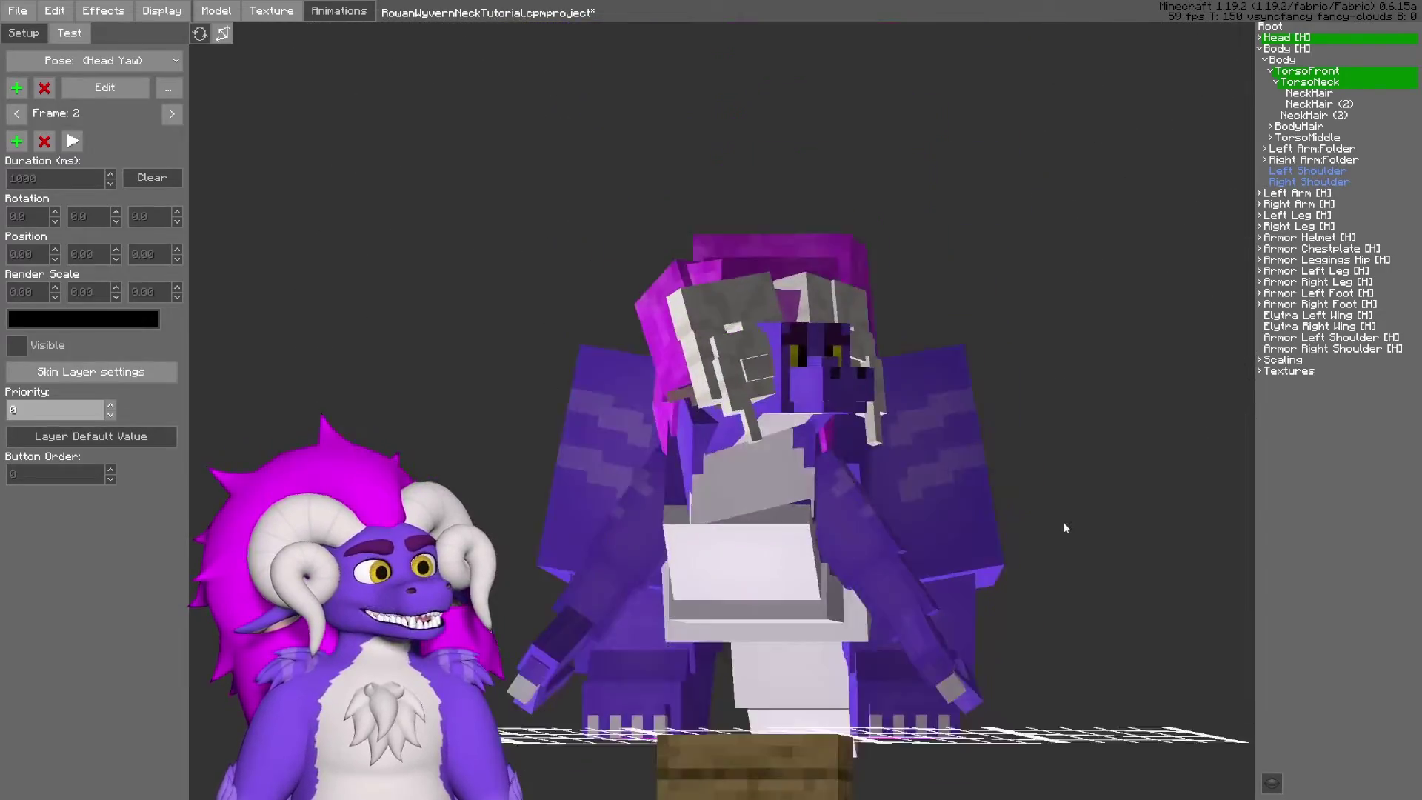
click(171, 113)
click(16, 114)
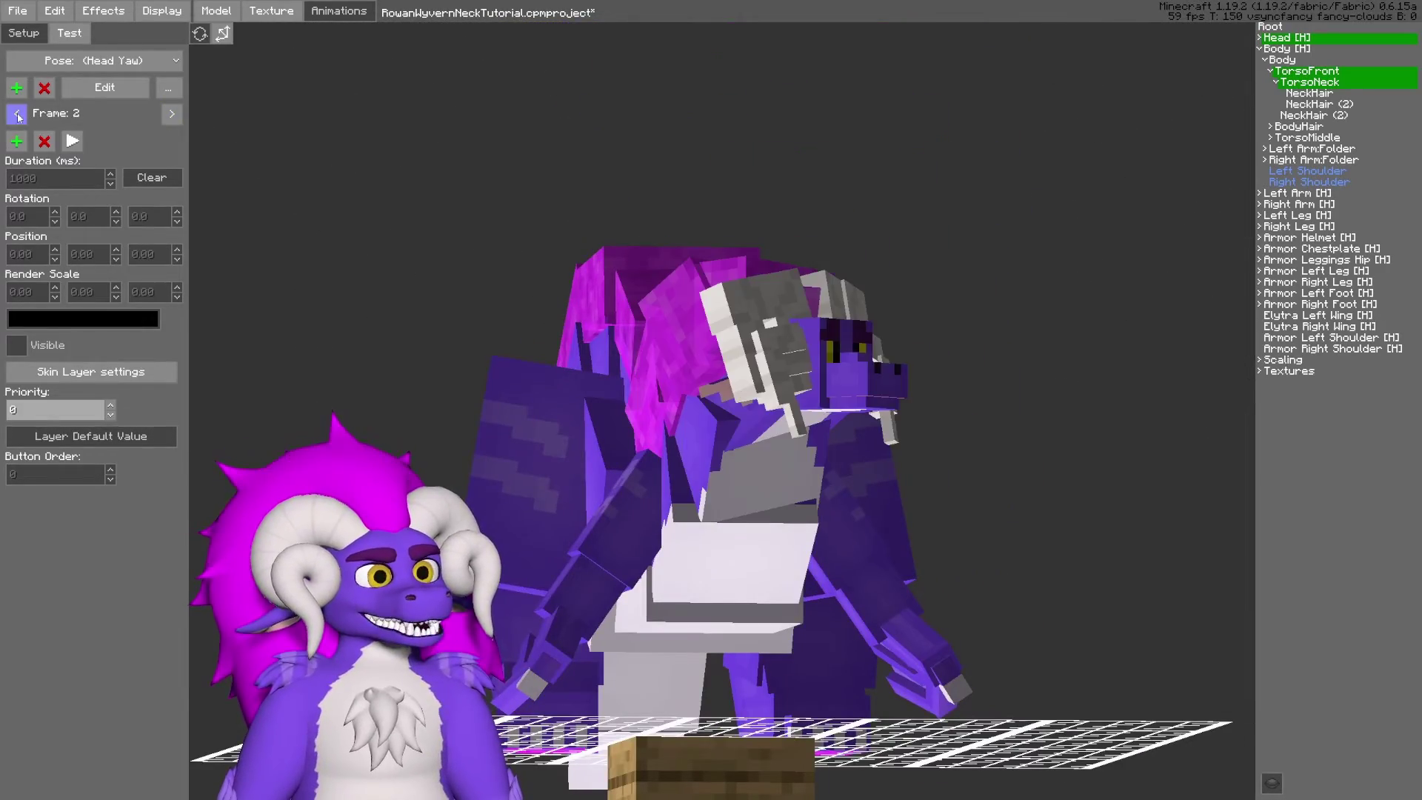
click(17, 114)
middle_drag(356, 184, 1107, 376)
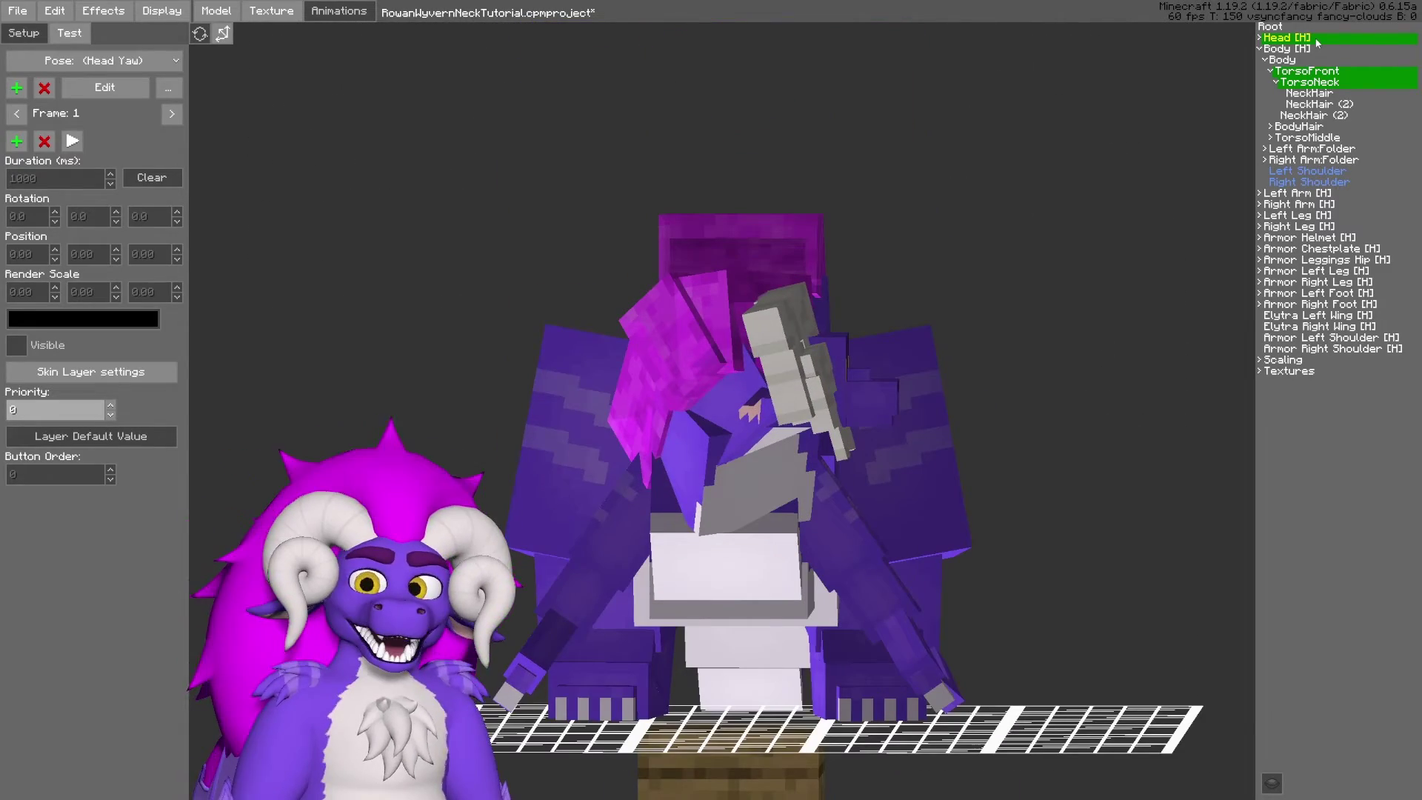
- Select the Head part and compare its position offsets in Head Yaw frames 1 to 3, checking frame 3 from the side
click(1317, 39)
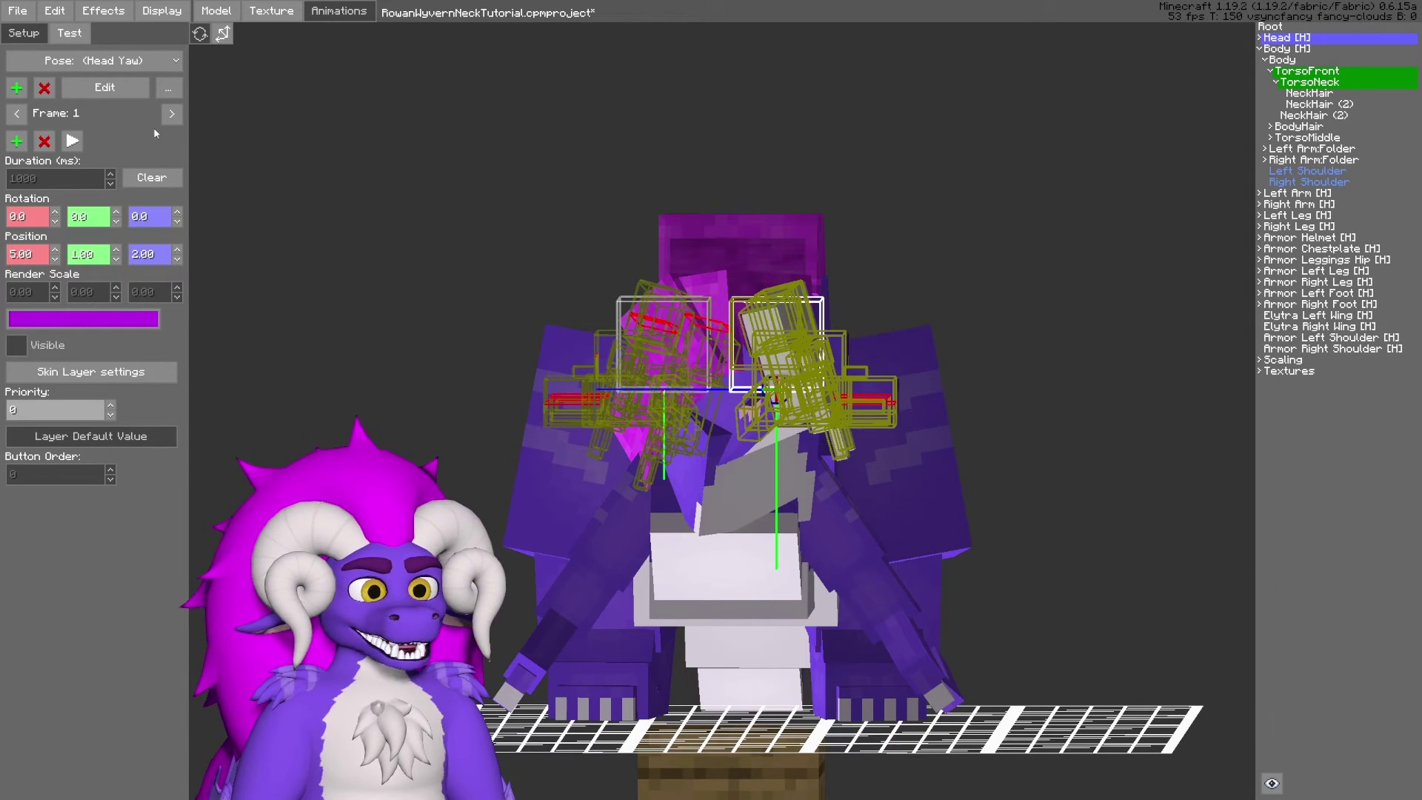
click(171, 114)
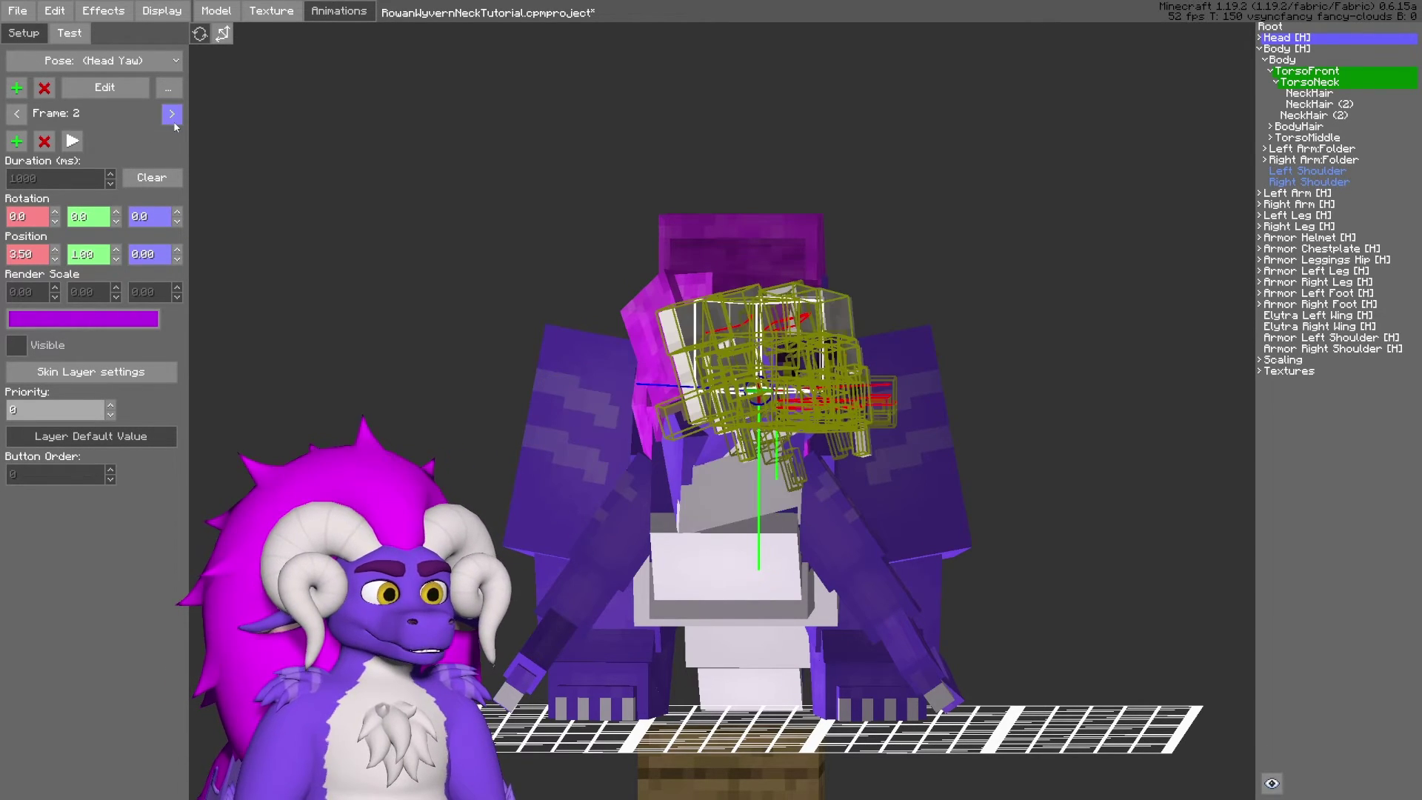
click(171, 114)
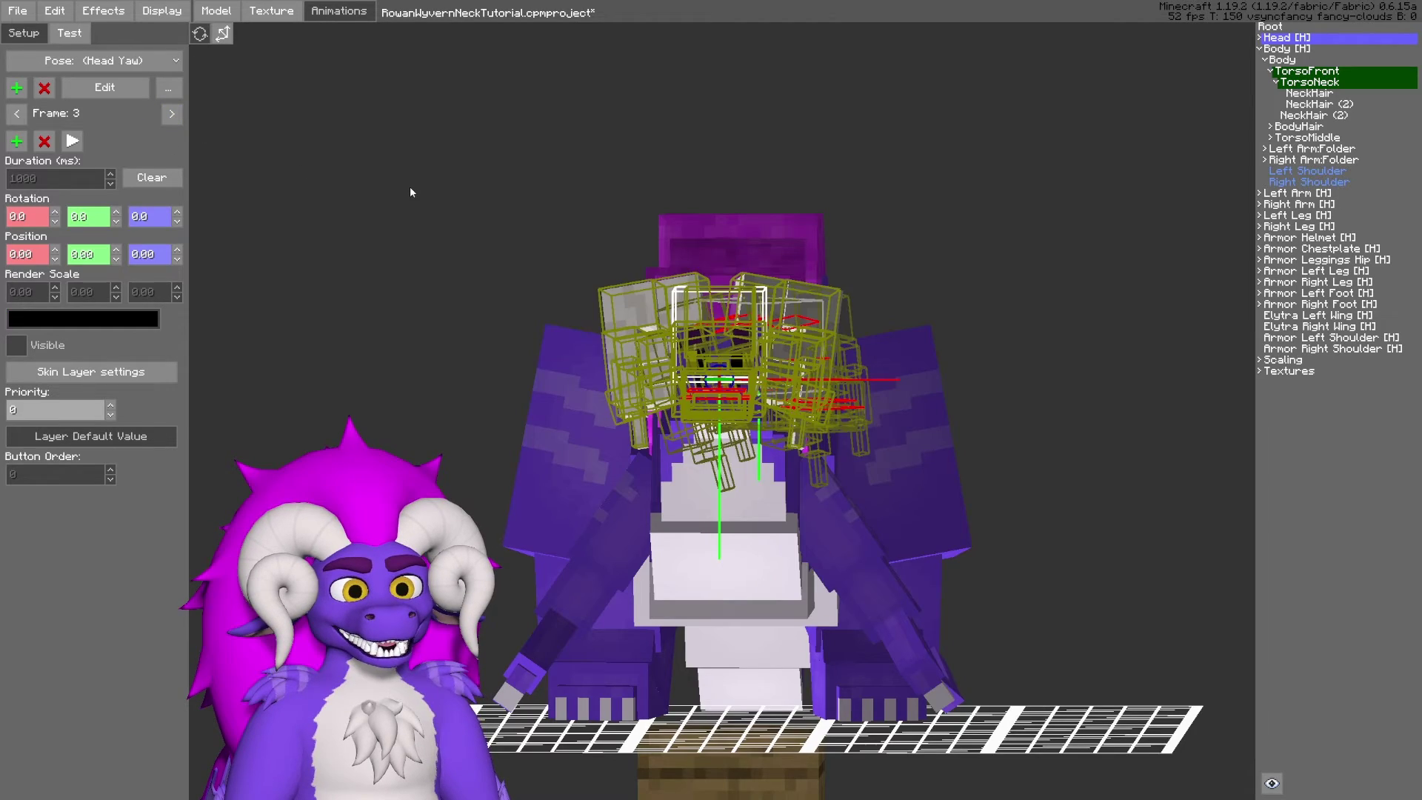
drag(411, 192, 373, 194)
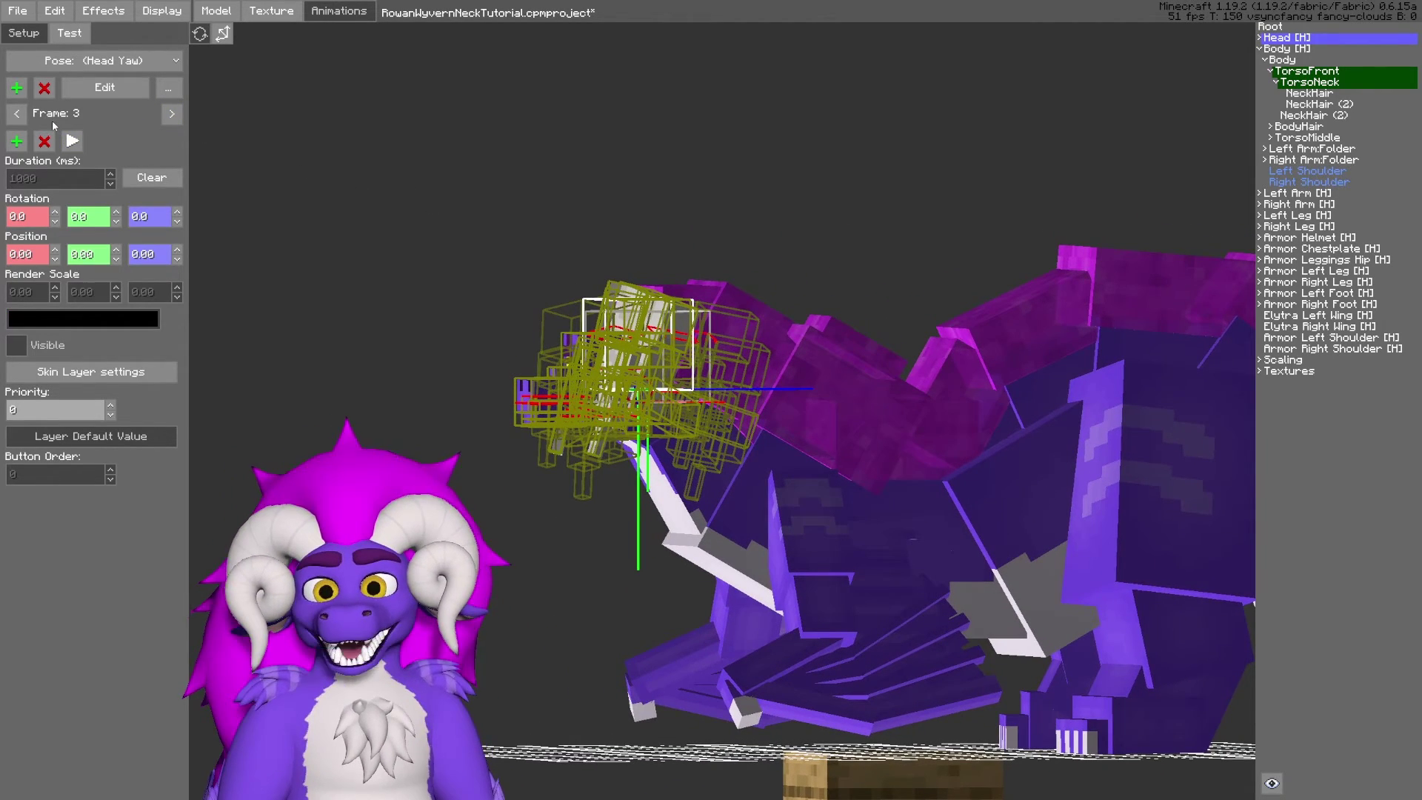
click(427, 180)
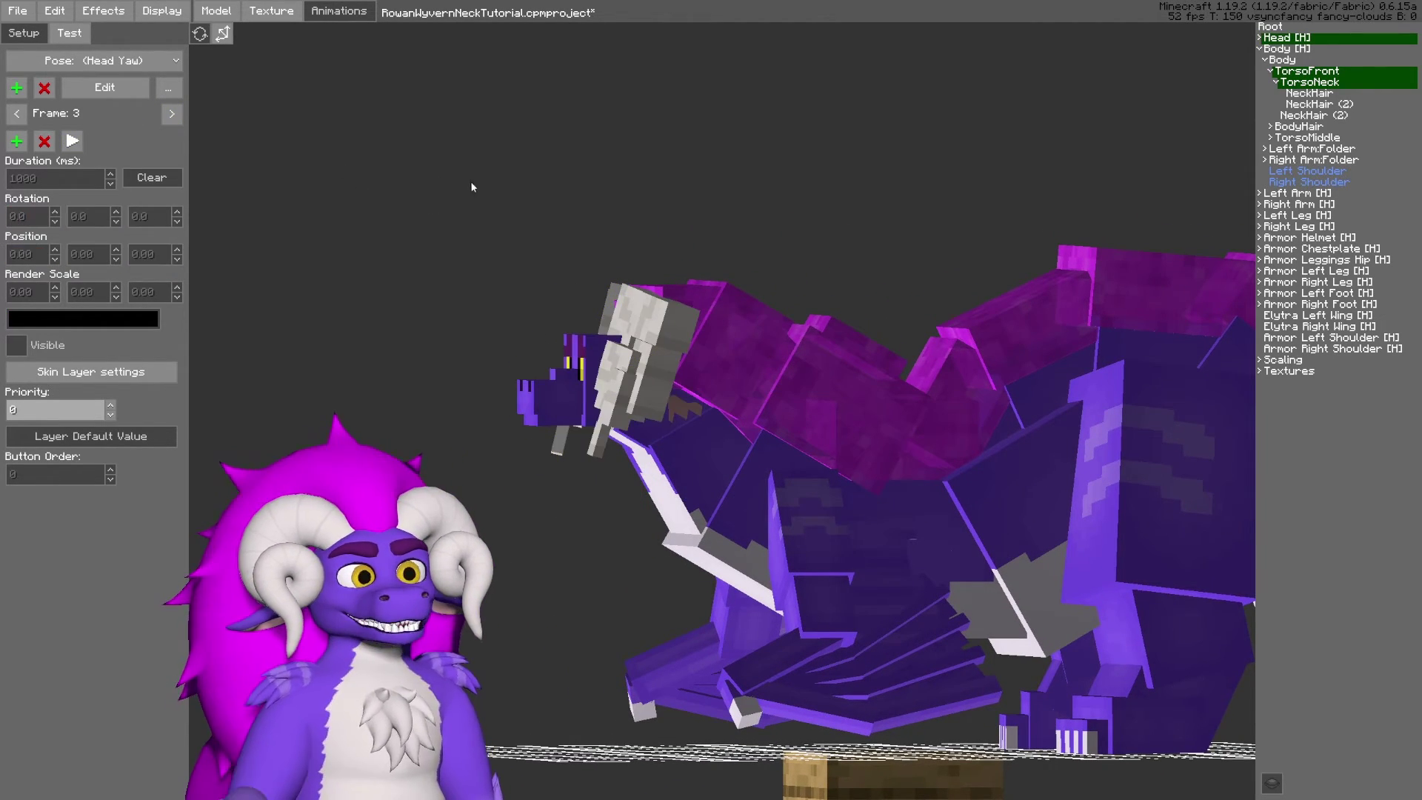
click(1314, 38)
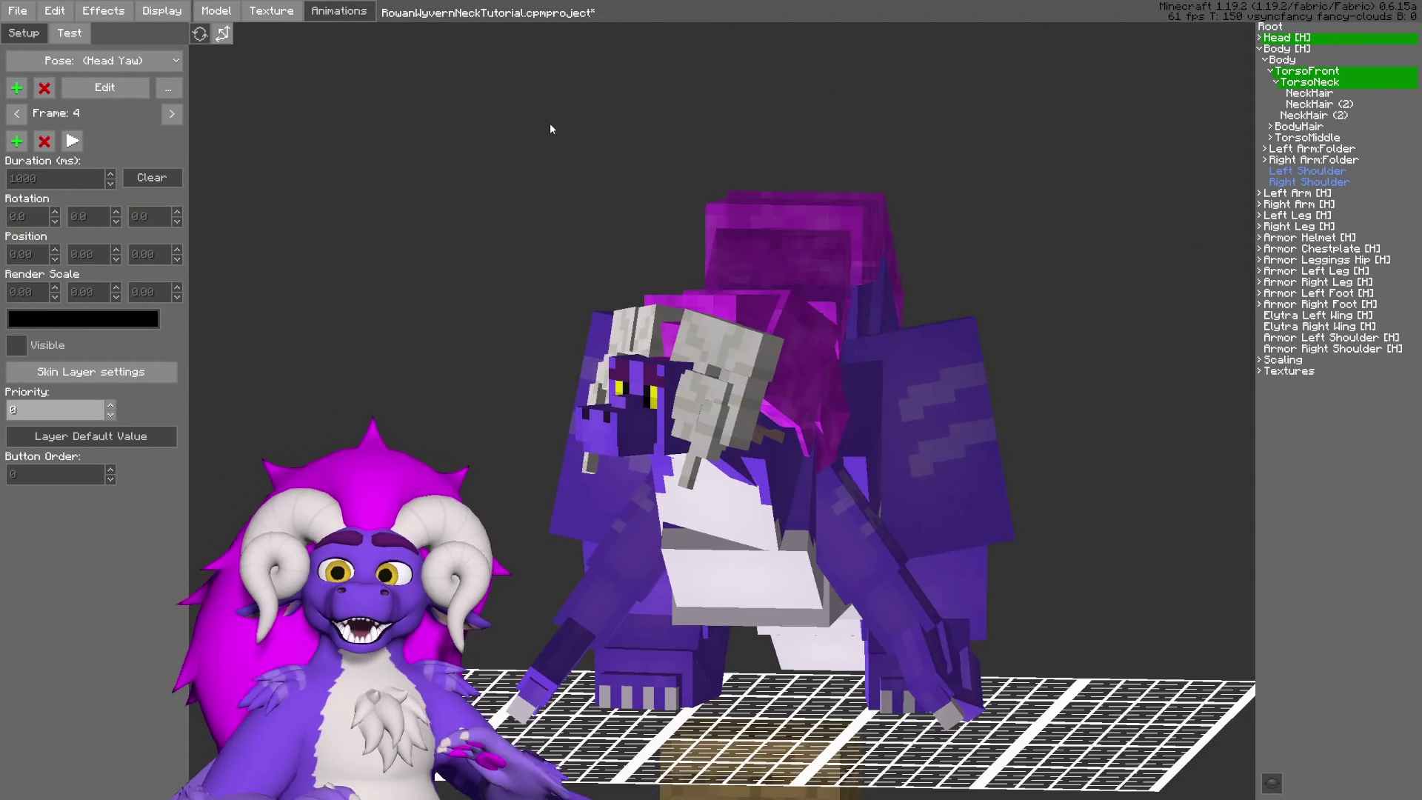